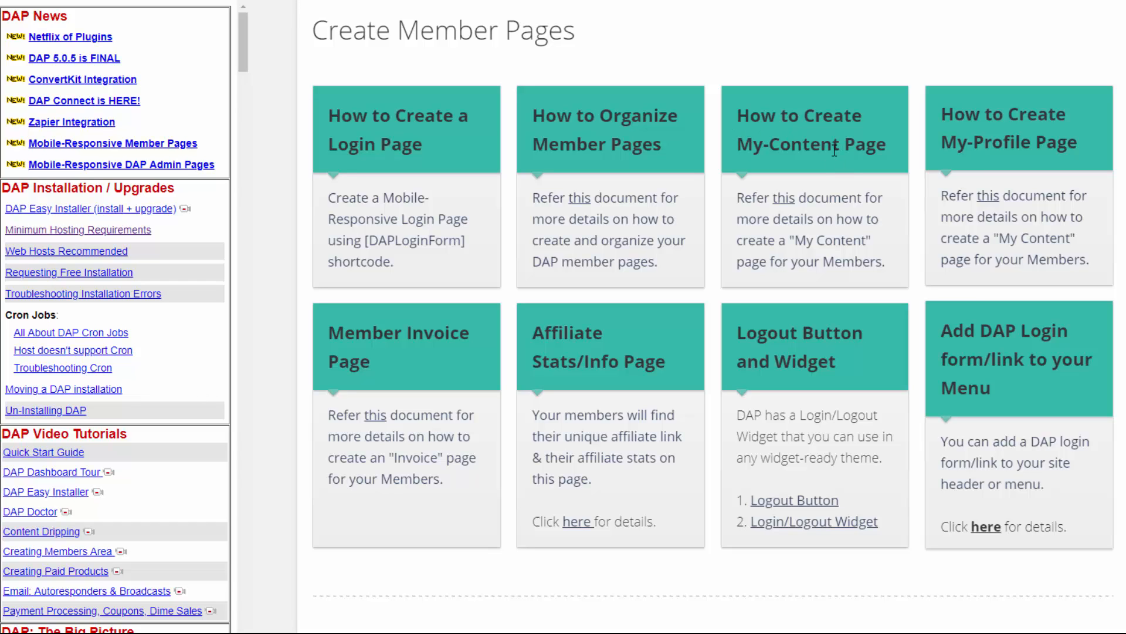
scroll(827, 176, up, 4)
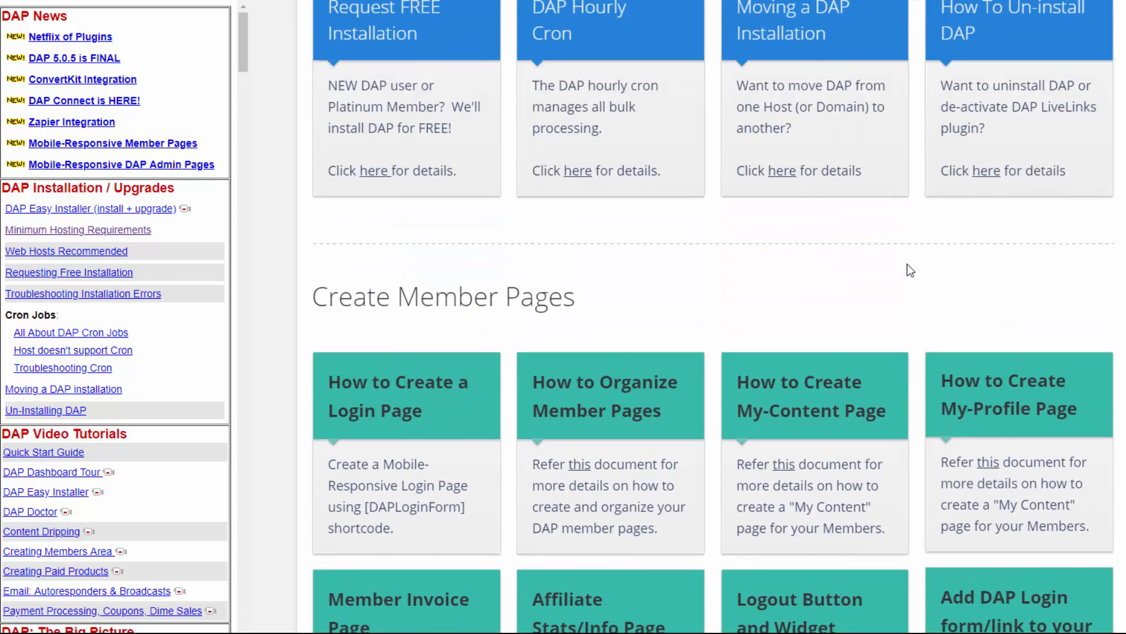
scroll(822, 272, down, 3)
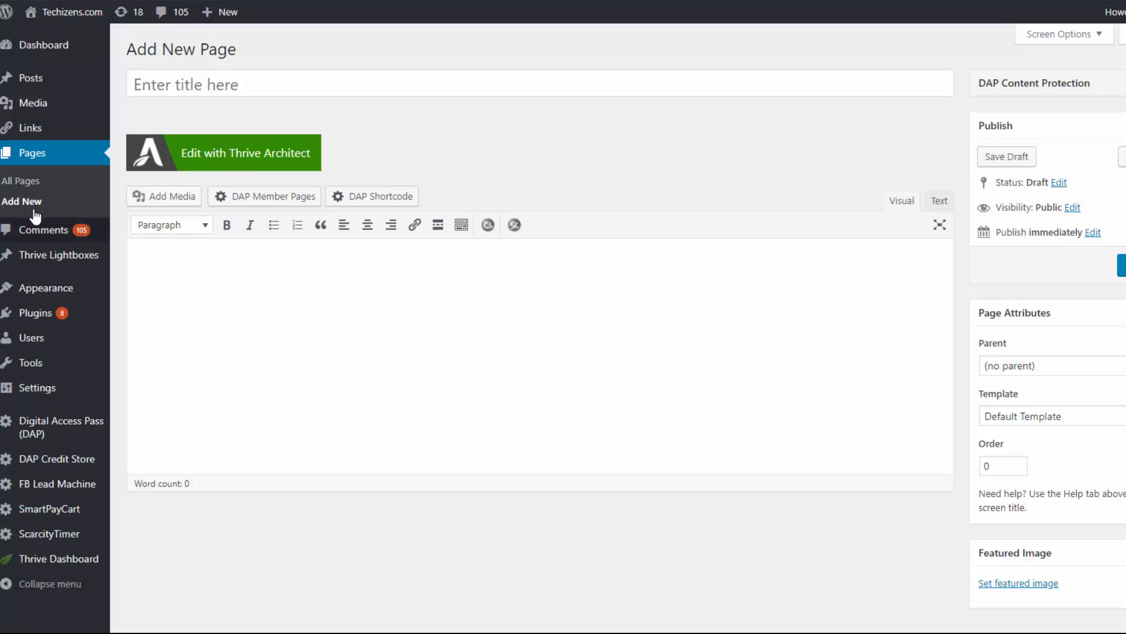
Step: Open the DAP member pages generator for the new page and proceed with the My Content page type
click(256, 194)
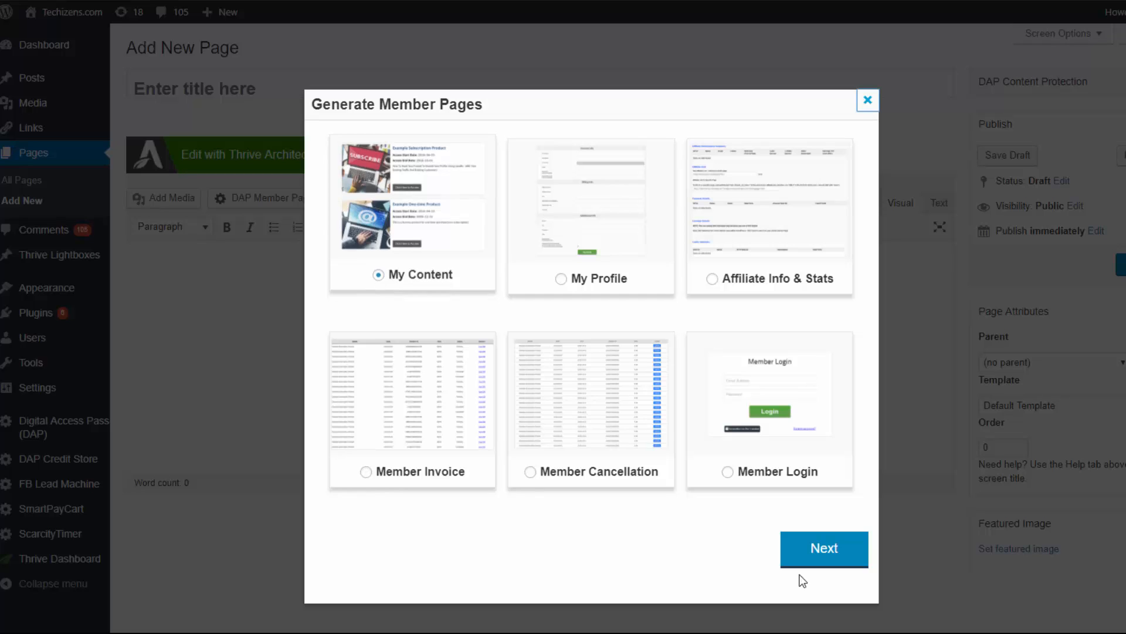
click(839, 557)
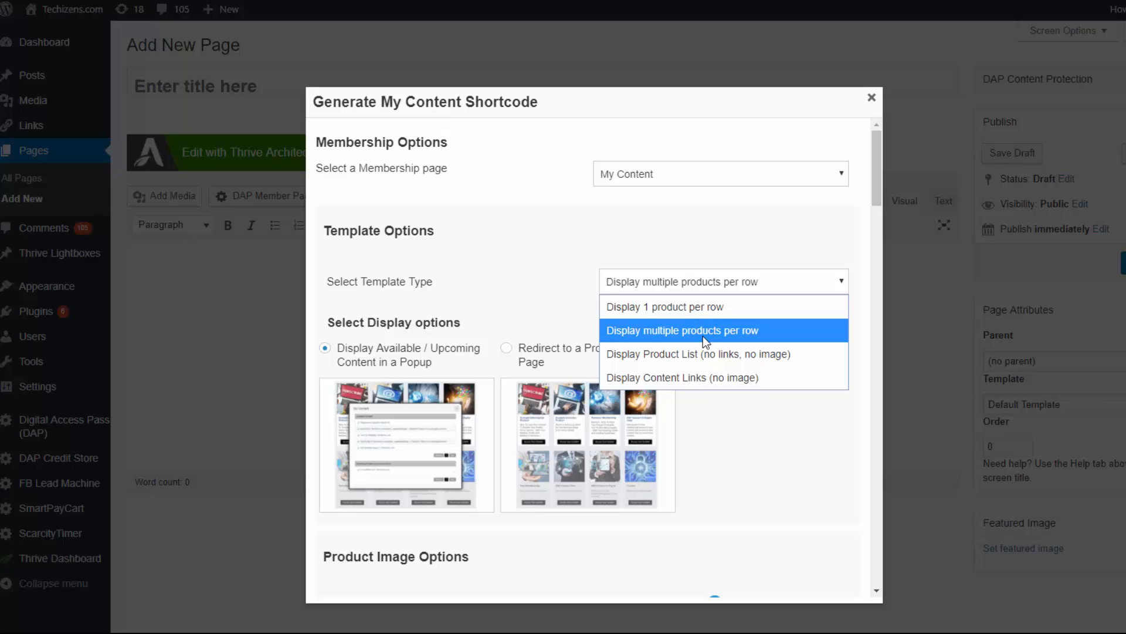
Step: Try the template types for displaying multiple products per row and 1 product per row
key(Up)
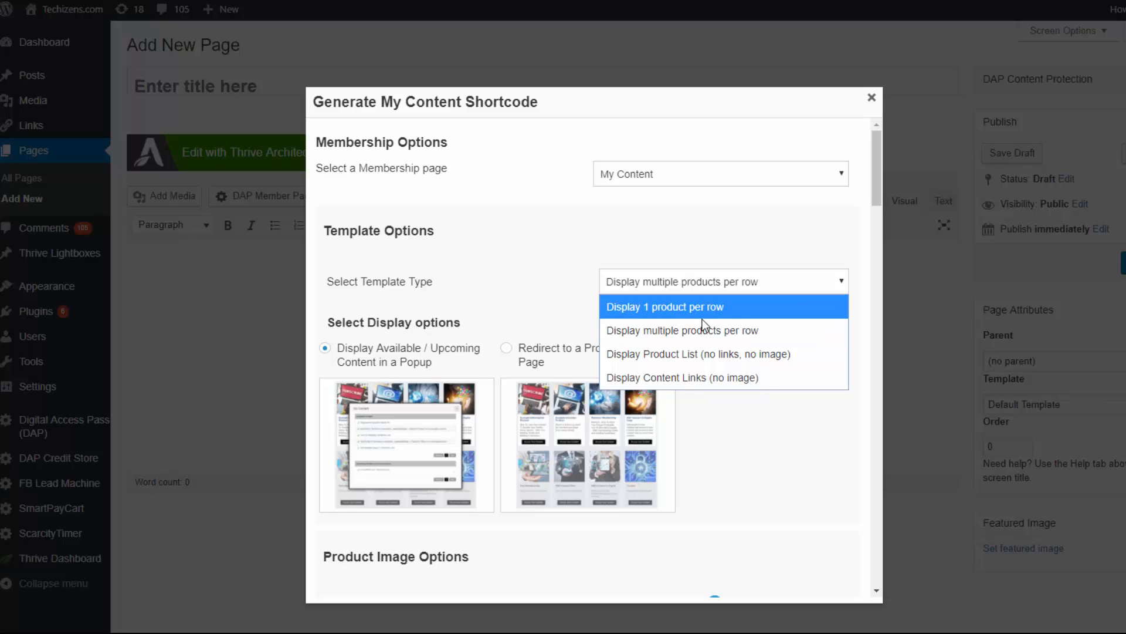
key(Down)
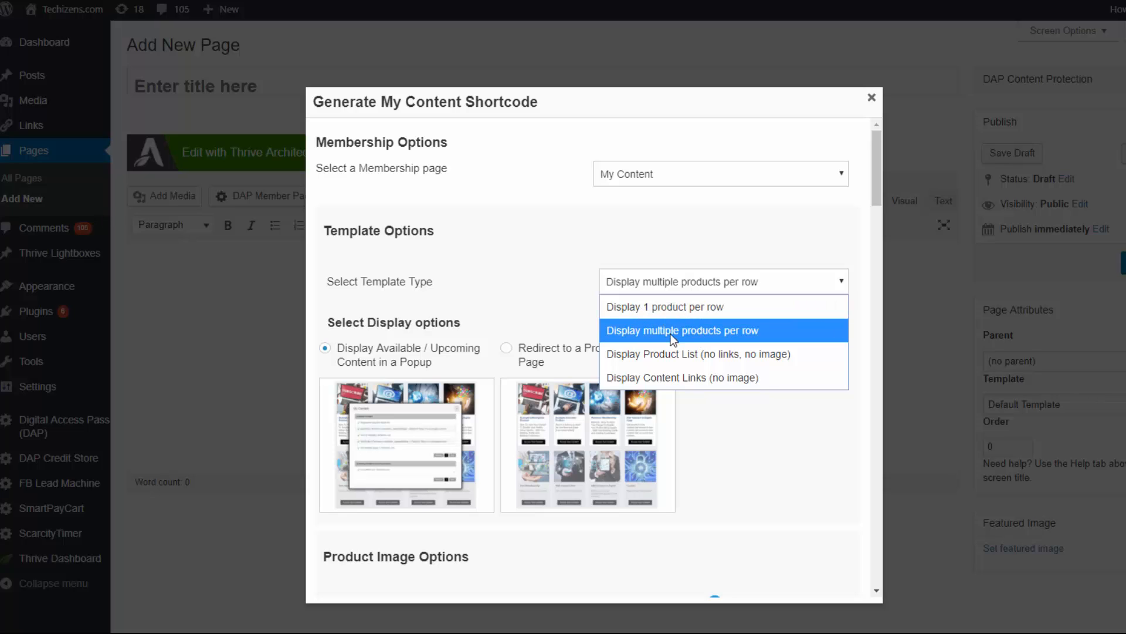
click(716, 332)
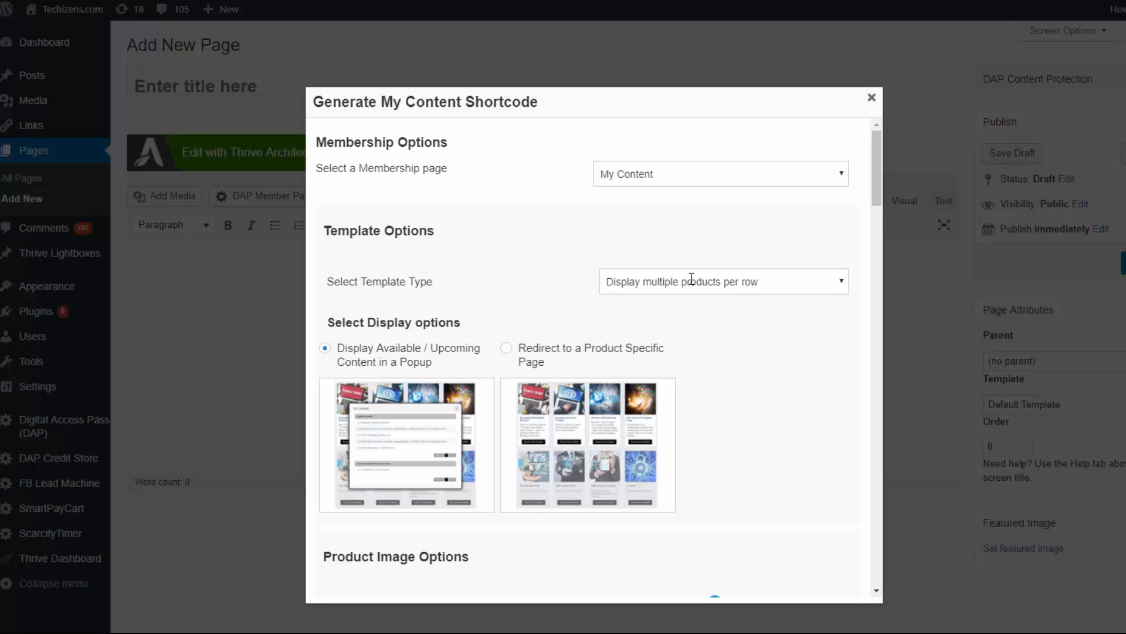
click(741, 281)
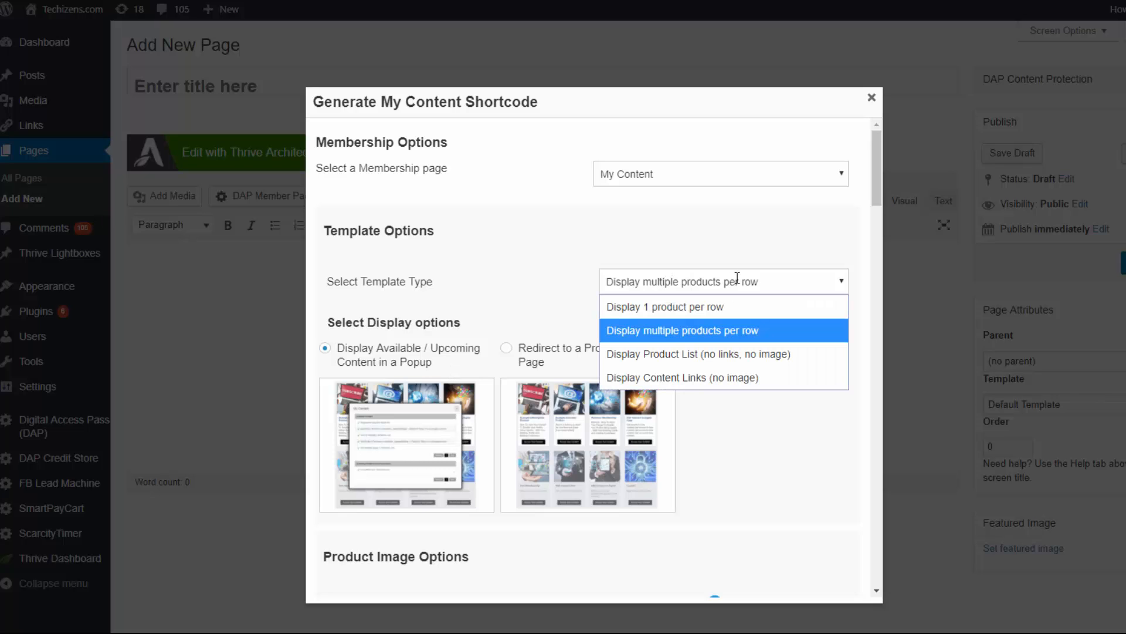
click(700, 316)
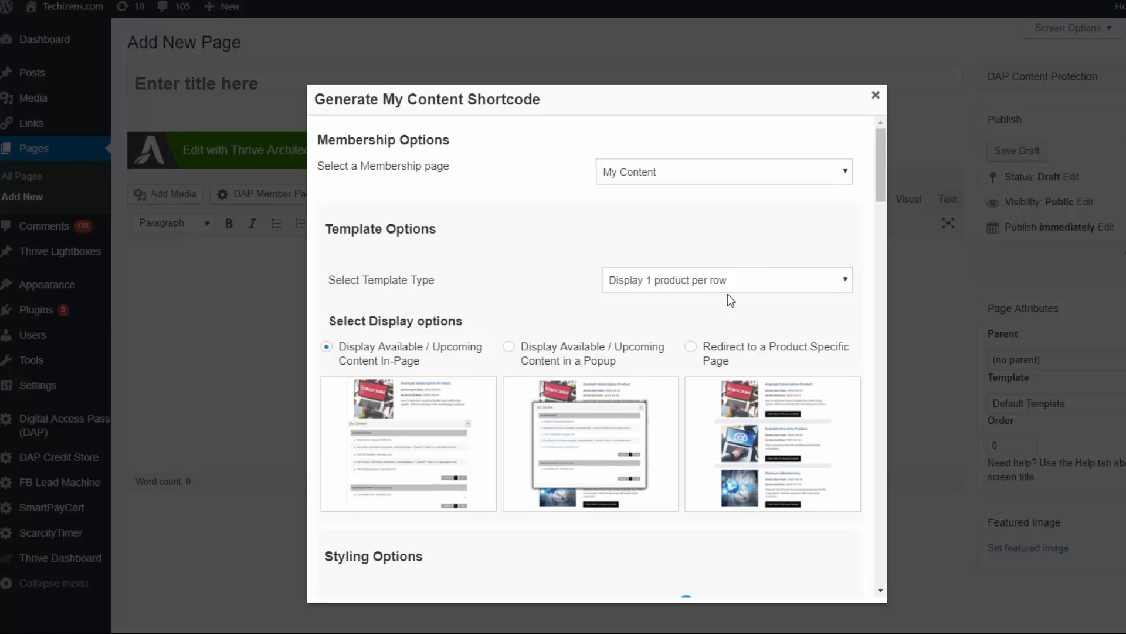
Step: Set the template type to Display Product List (no links, no image) and generate the My Content shortcode into the page
click(810, 279)
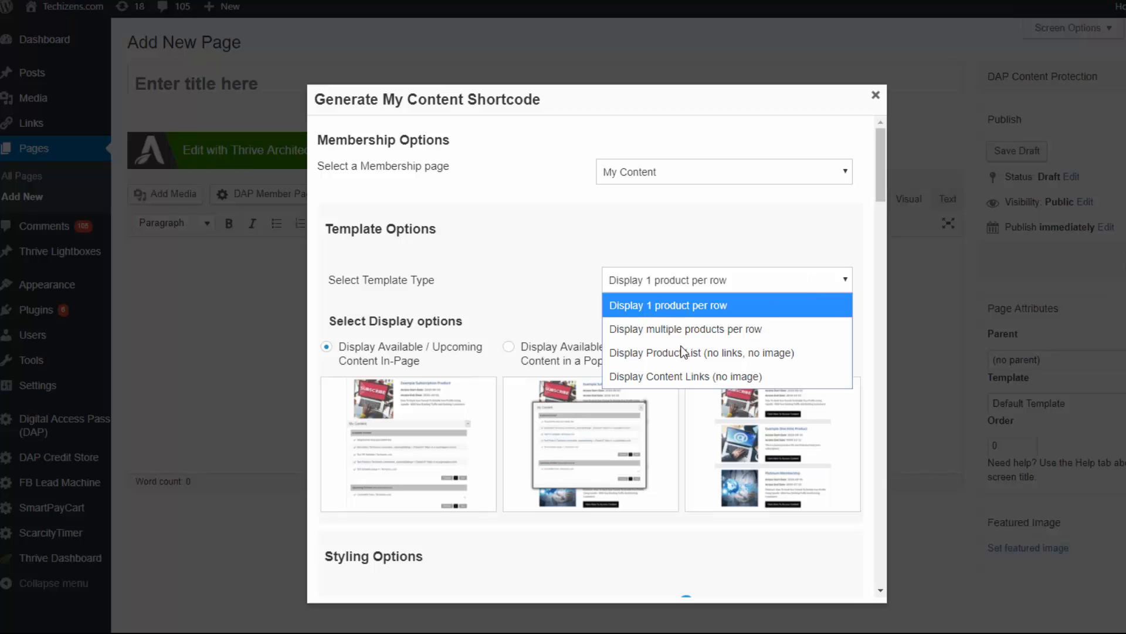
click(704, 356)
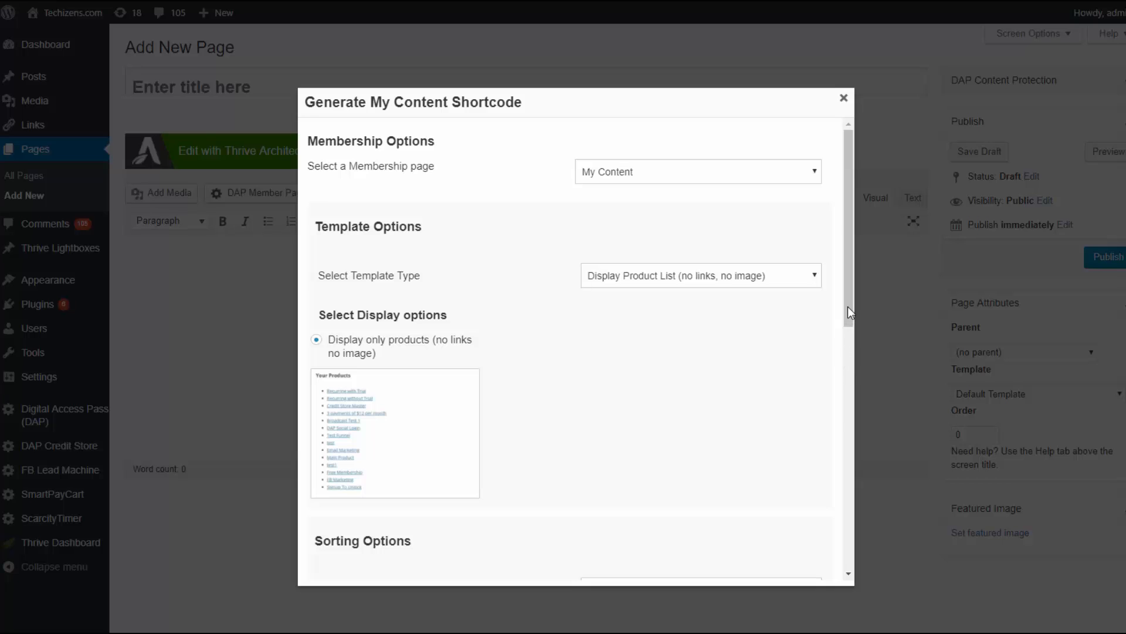
scroll(849, 334, down, 4)
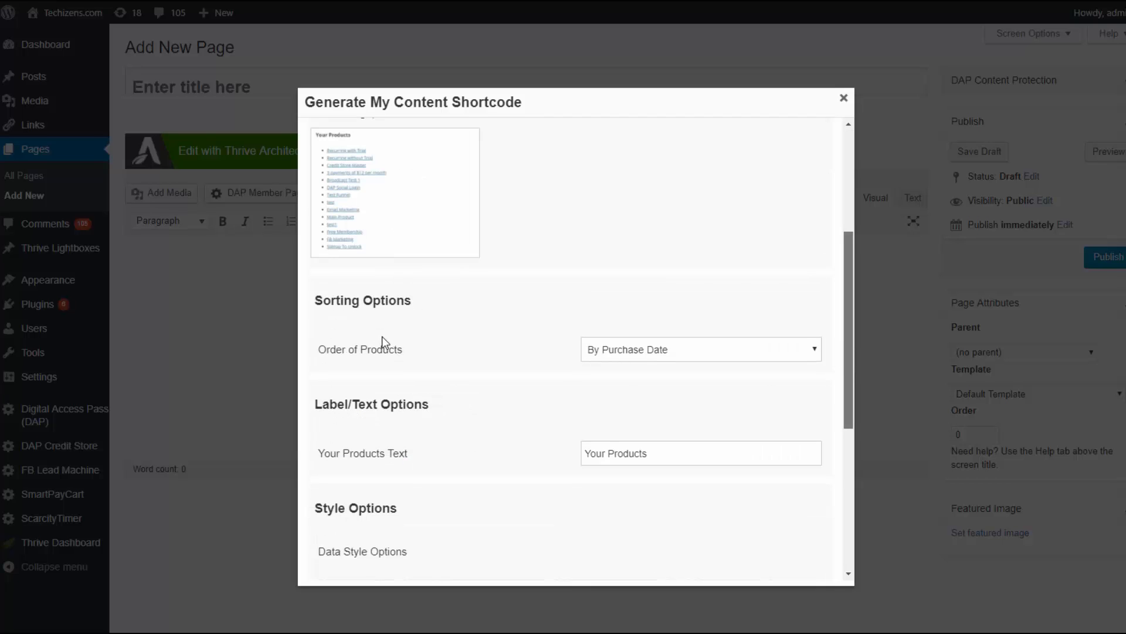
scroll(381, 343, up, 2)
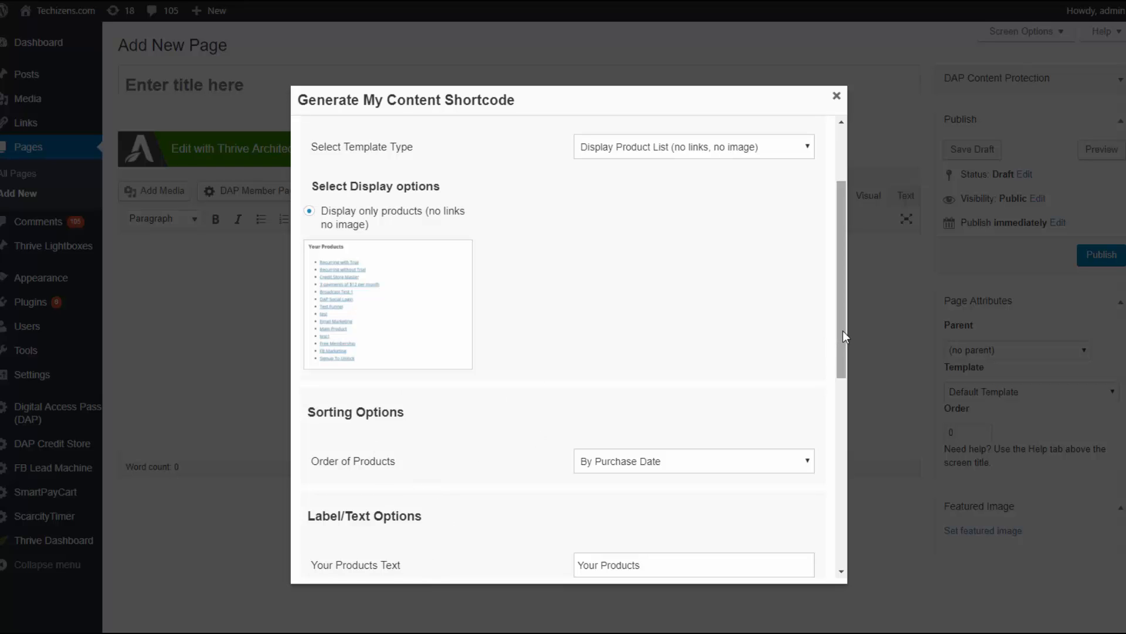
scroll(840, 332, down, 5)
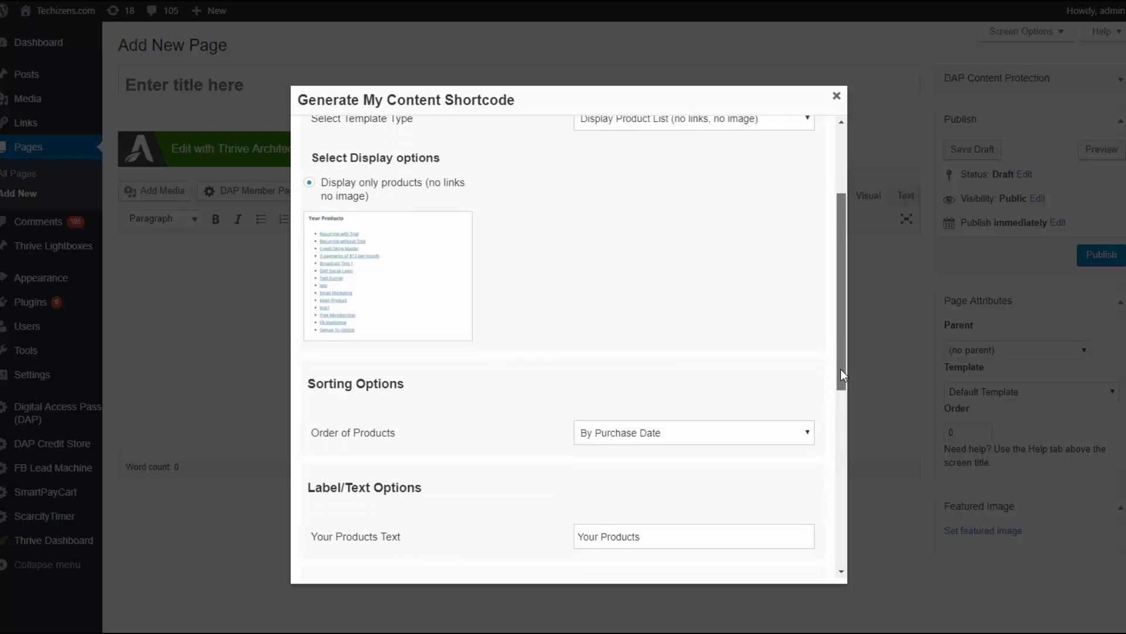
scroll(839, 527, down, 5)
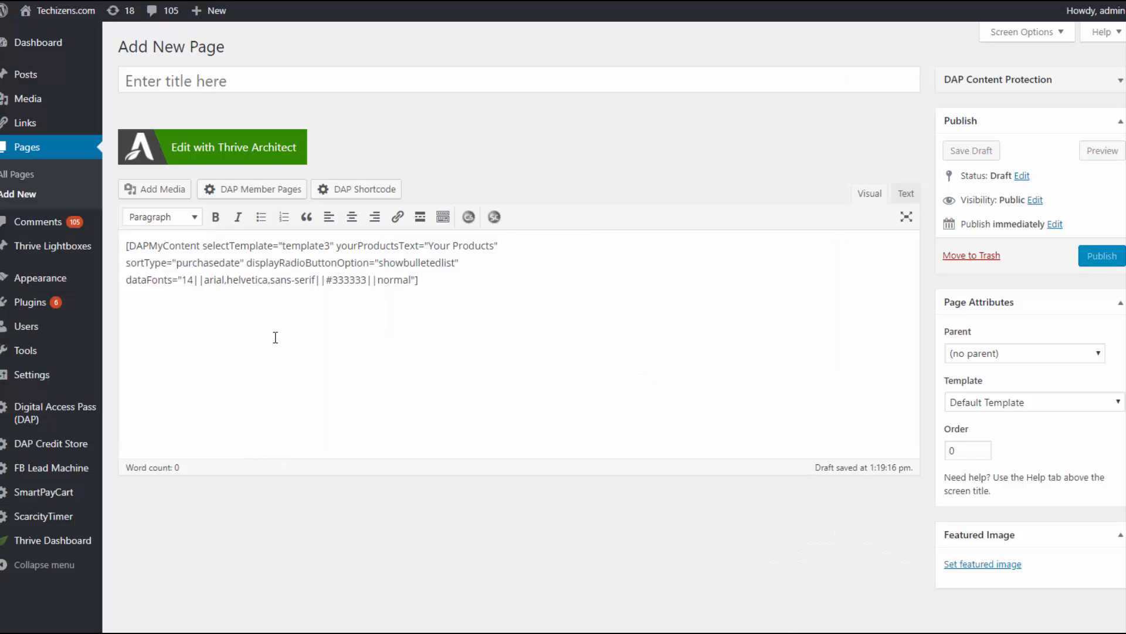
Step: Title the new page "My Content - Product List"
drag(419, 280, 241, 94)
click(257, 85)
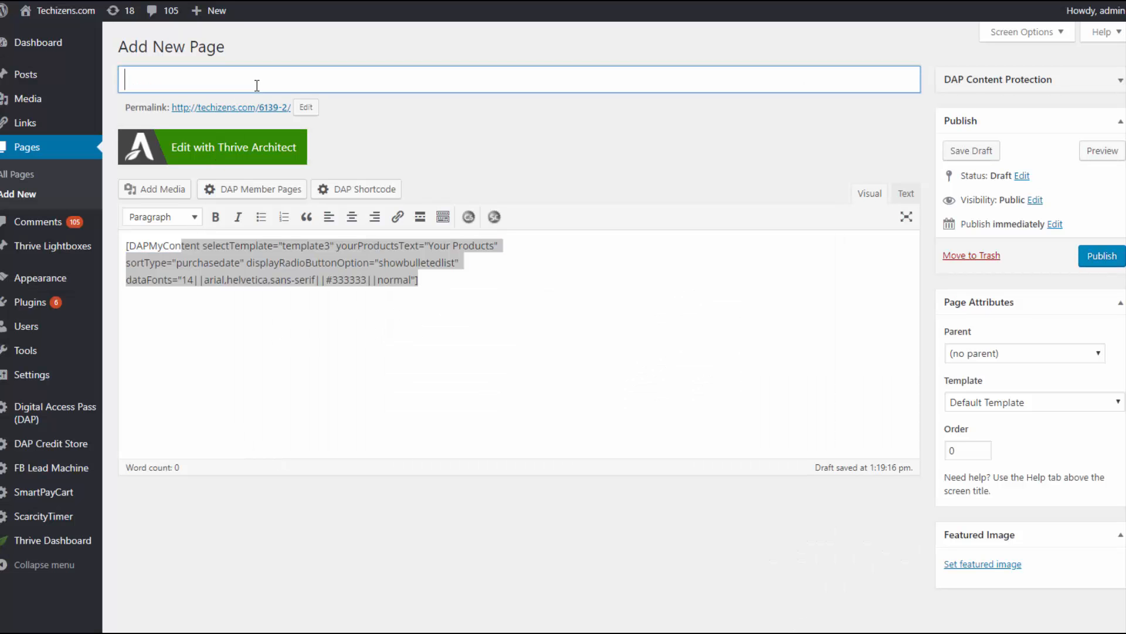
text(My Content - n)
key(BackSpace)
text(Product List)
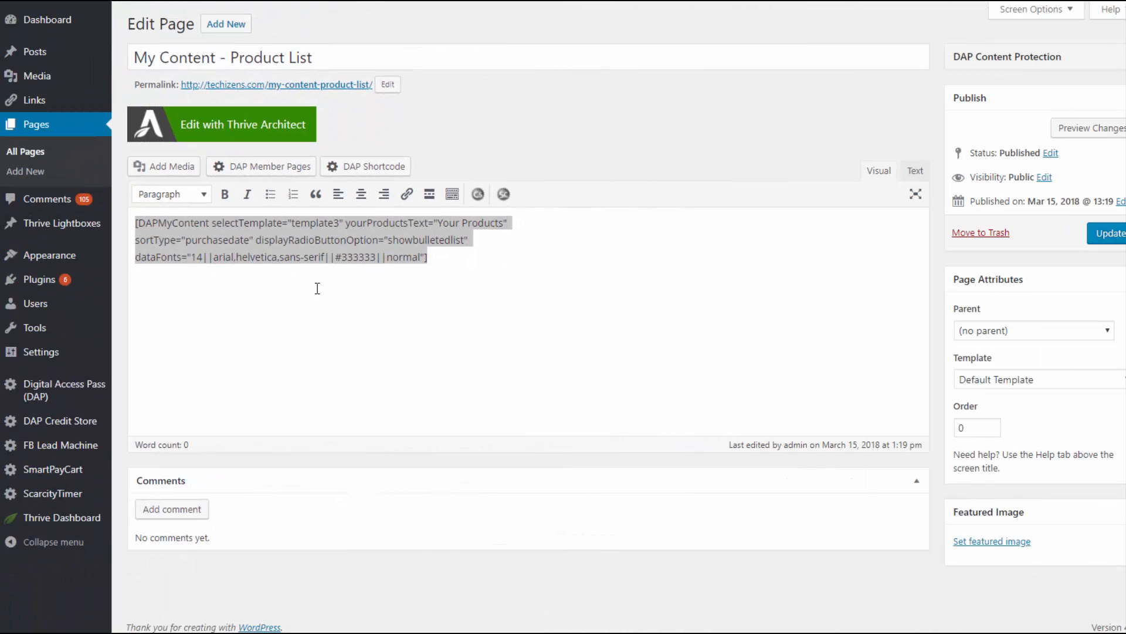
Step: Copy the entire DAPMyContent shortcode from the page content
click(470, 261)
drag(470, 262, 131, 221)
key(ctrl+c)
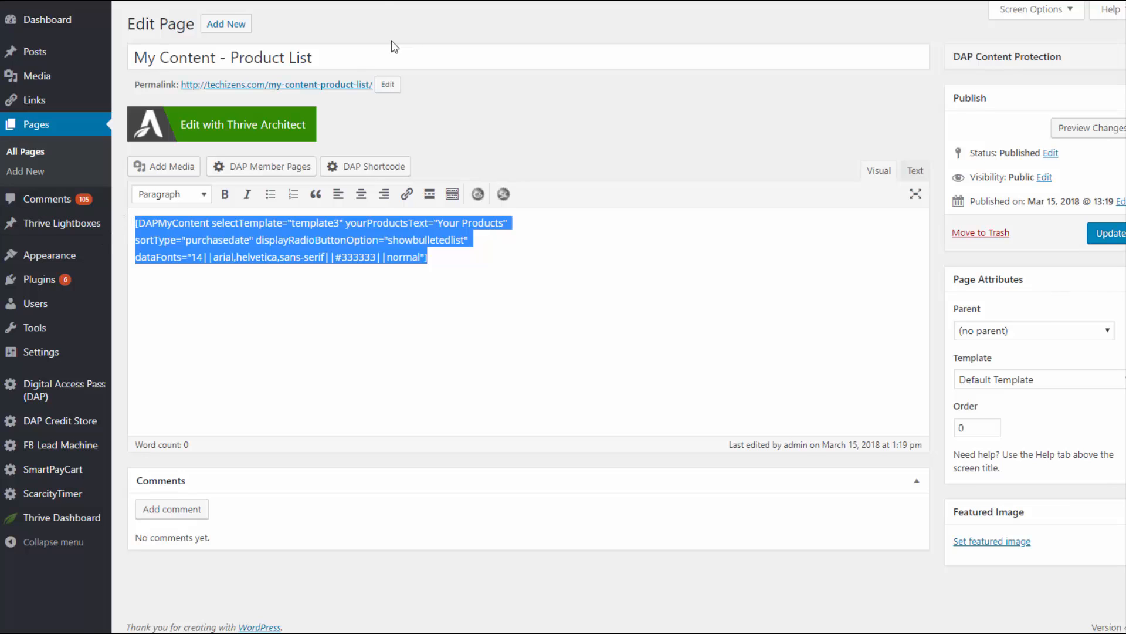
Step: Go to the site's widget settings and place a Text widget in the Main Sidebar
mouse_move(56, 263)
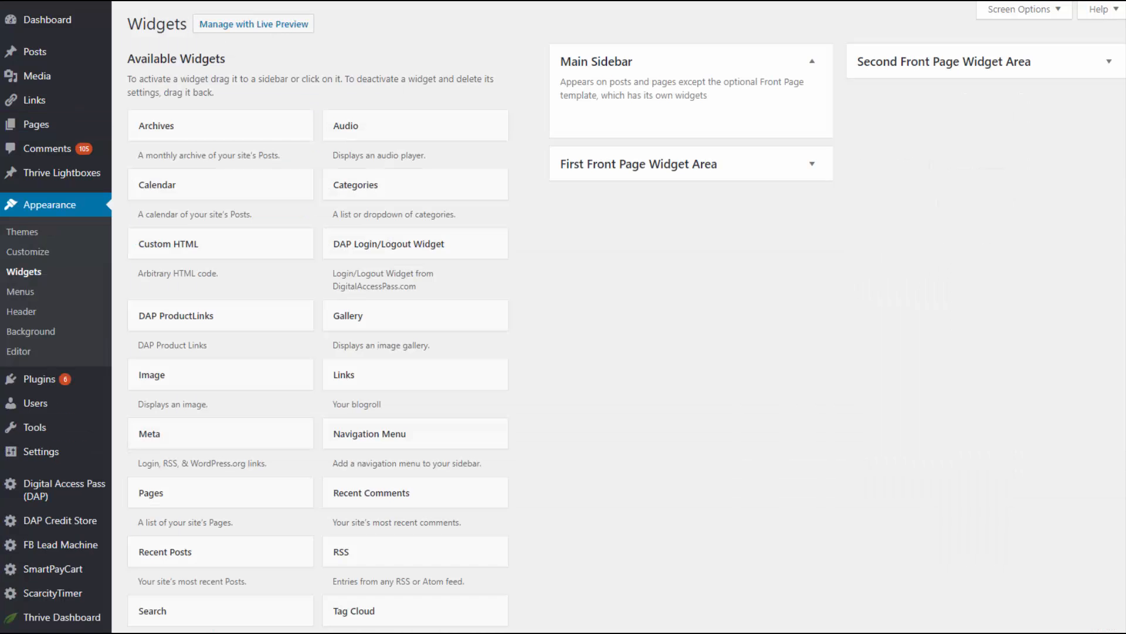
scroll(227, 587, down, 2)
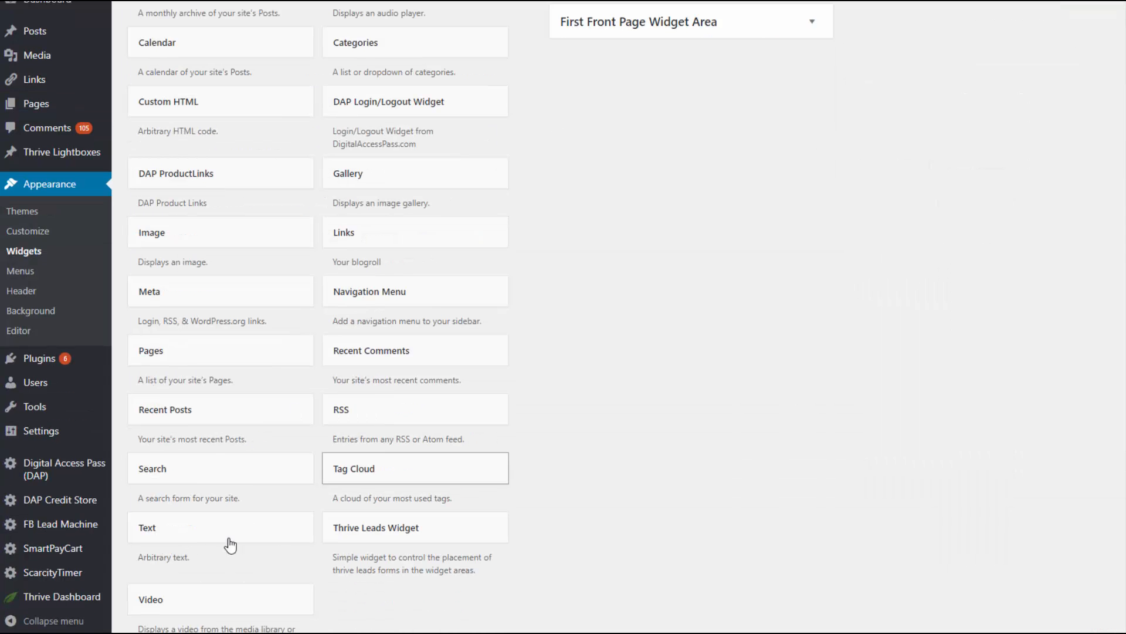
drag(181, 540, 675, 52)
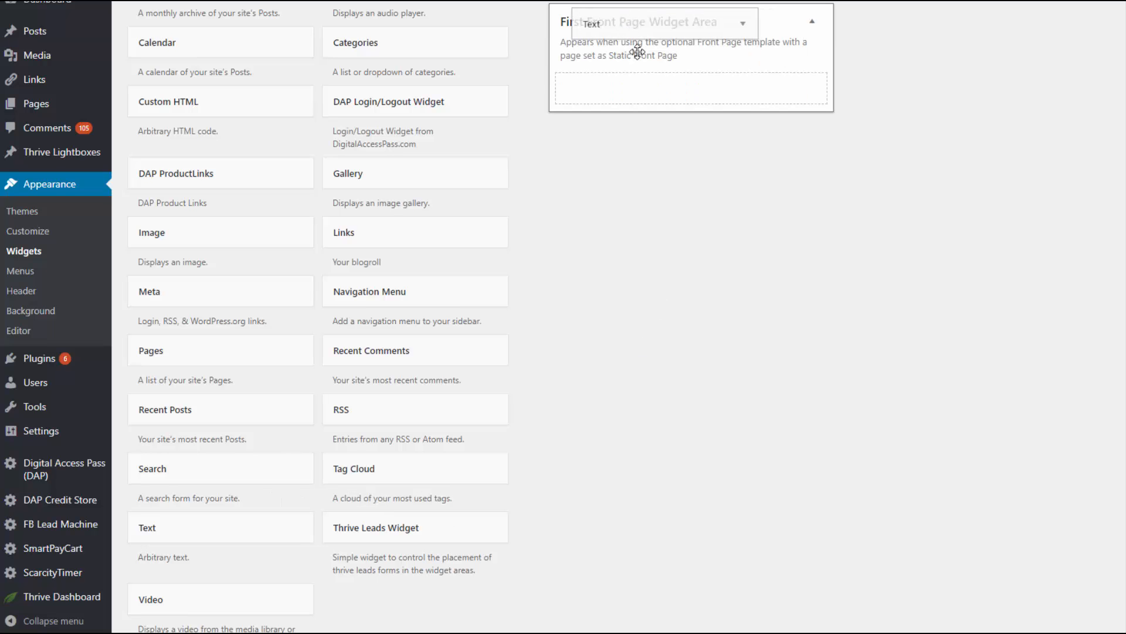
scroll(715, 388, up, 2)
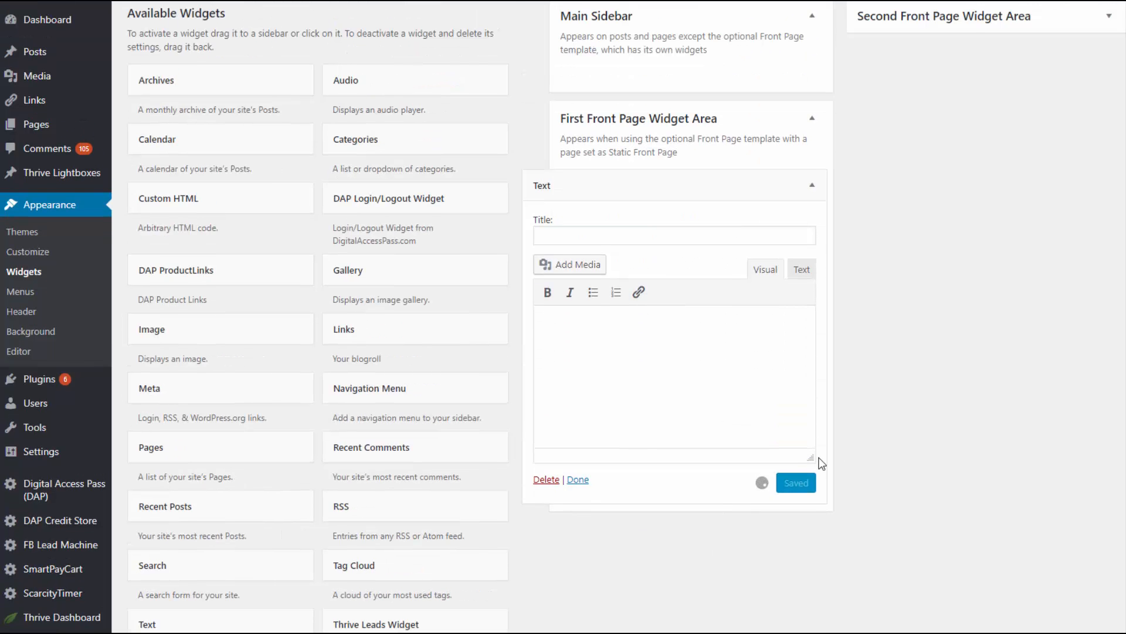
scroll(821, 463, up, 1)
drag(595, 231, 623, 109)
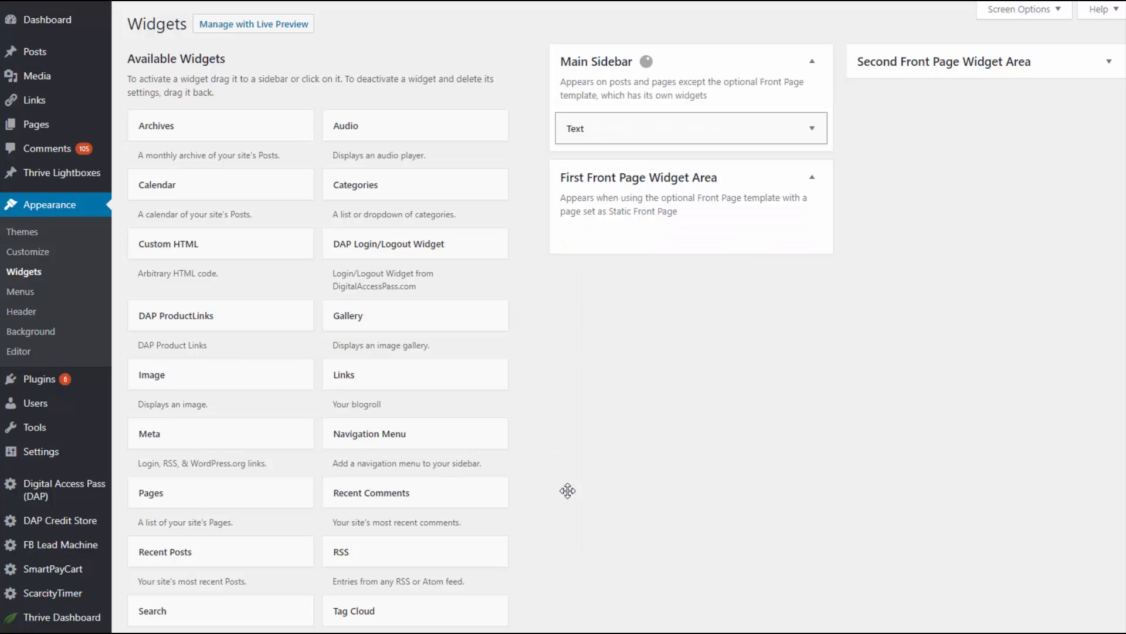
Step: Paste the copied shortcode into the Main Sidebar's Text widget and save the widget
click(812, 127)
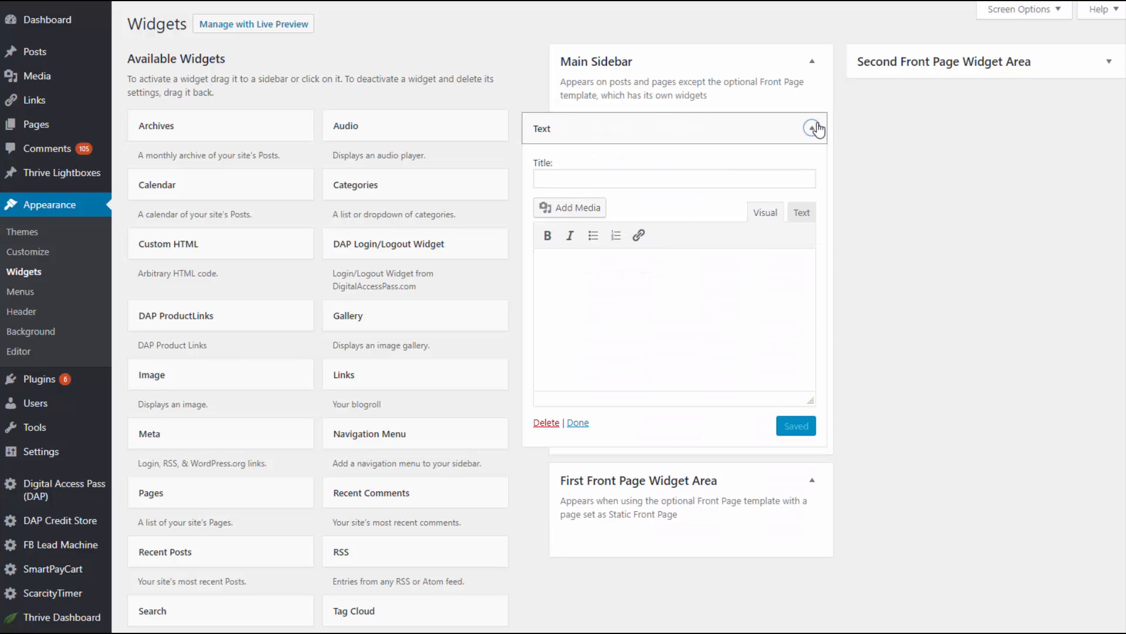
click(659, 269)
key(ctrl+v)
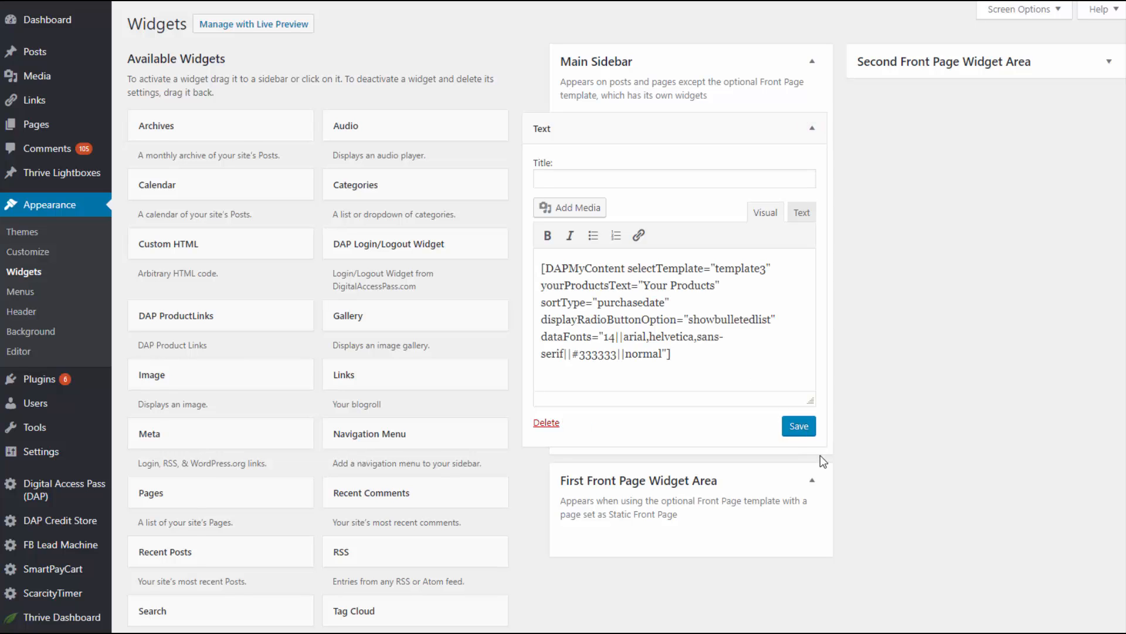
click(807, 431)
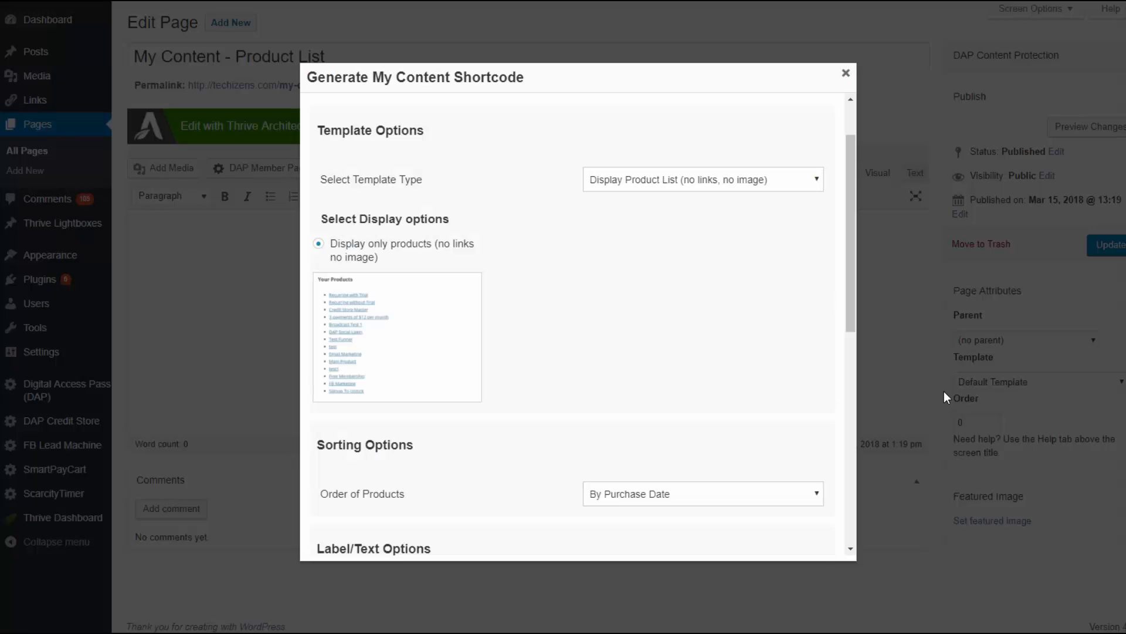
Step: Set the product list's font size to 17px and font family to Open Sans in the shortcode's style options
scroll(601, 416, down, 10)
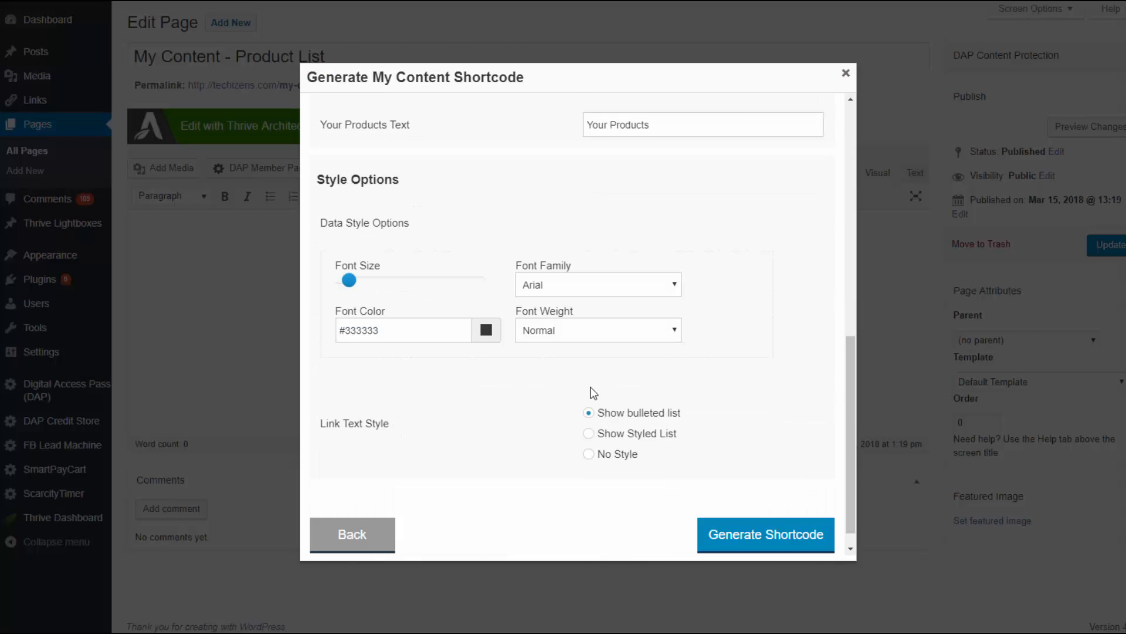
scroll(595, 394, down, 1)
mouse_move(360, 253)
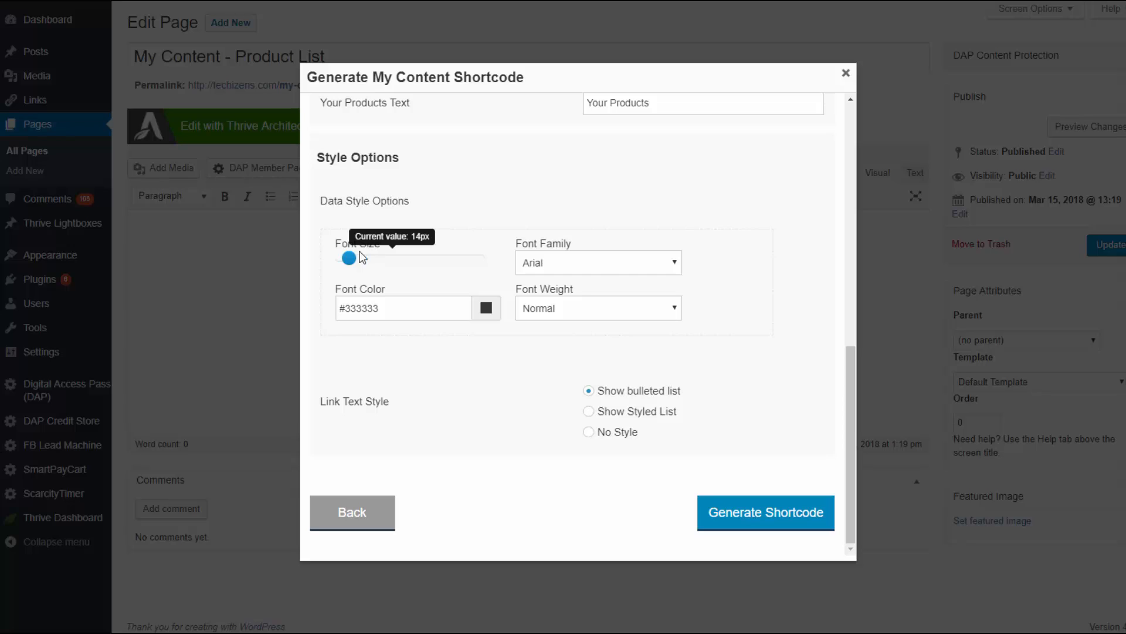
drag(354, 261, 359, 261)
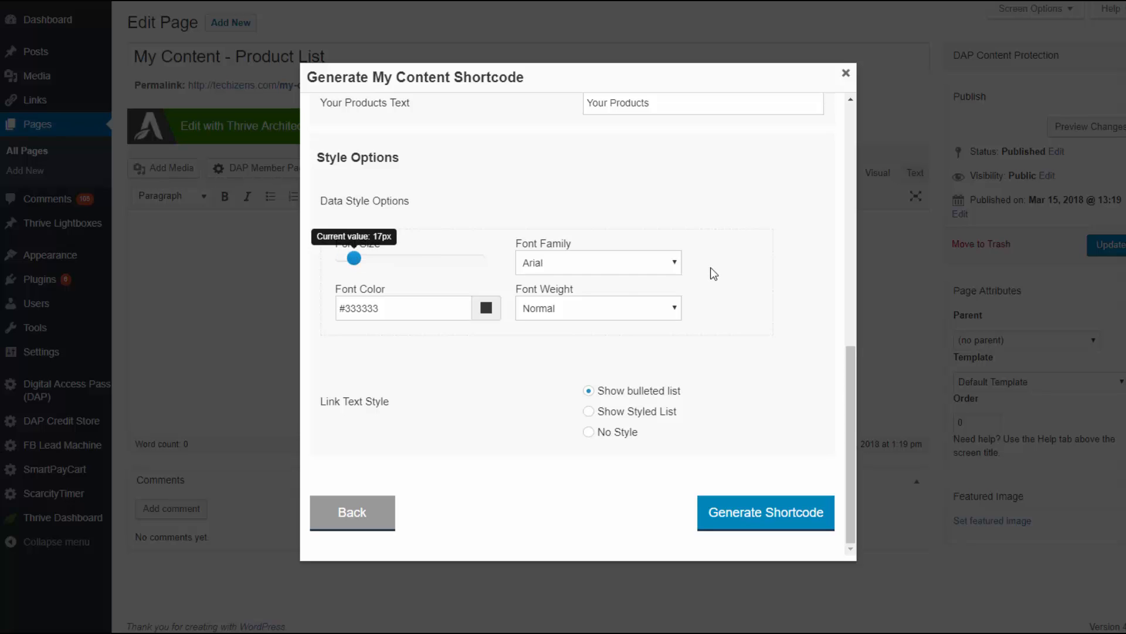
click(672, 272)
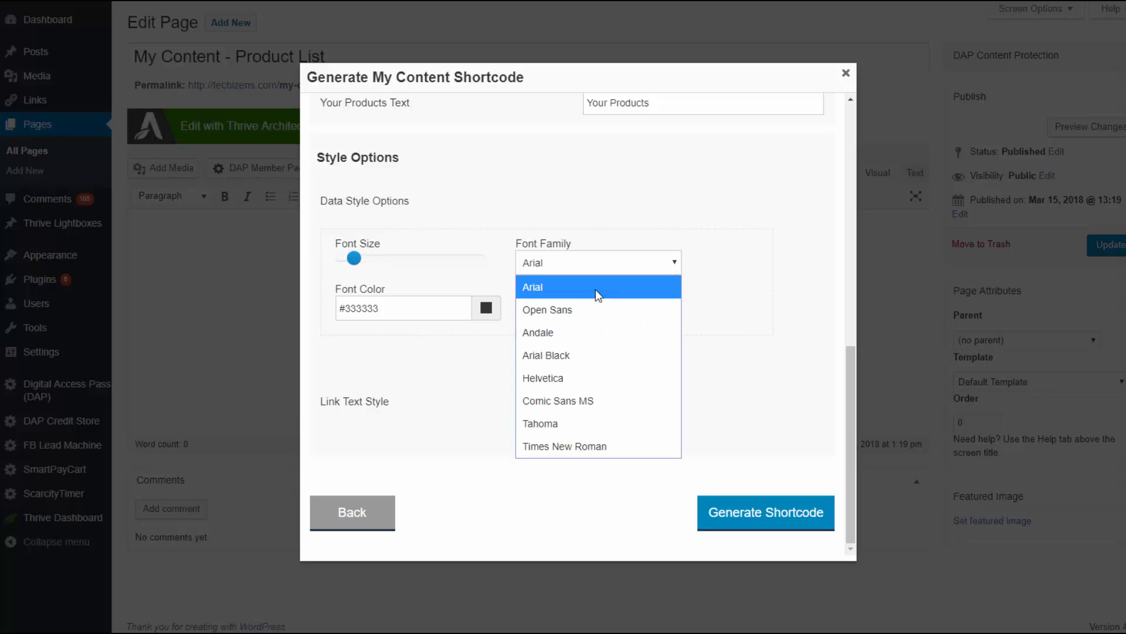
click(531, 311)
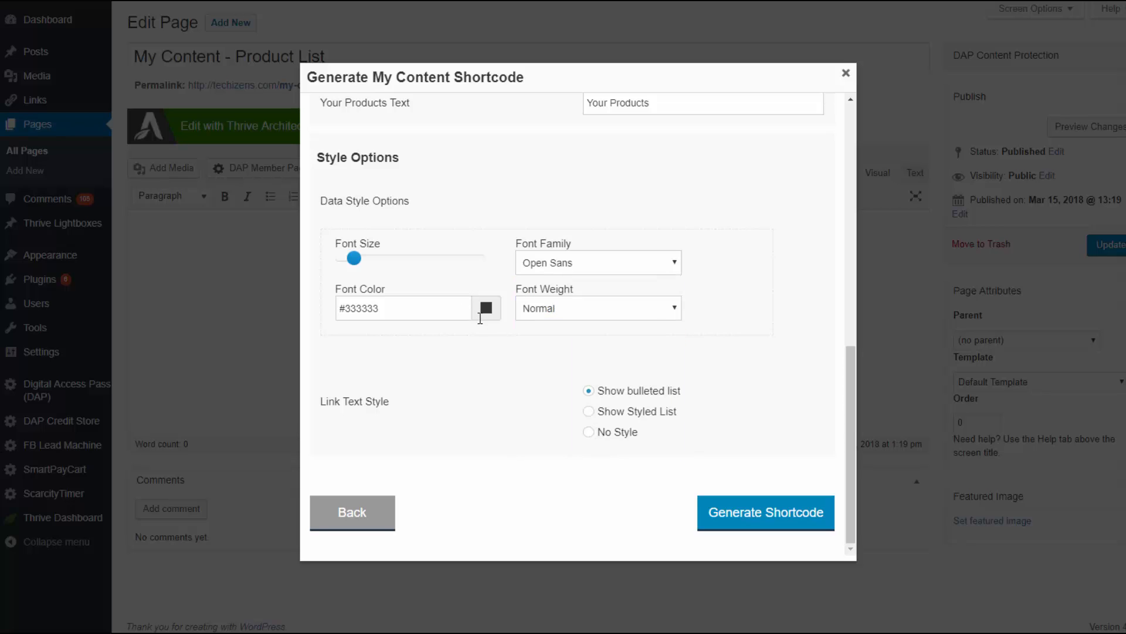
Step: Set the product list's font color to dark blue #134b6b
click(484, 310)
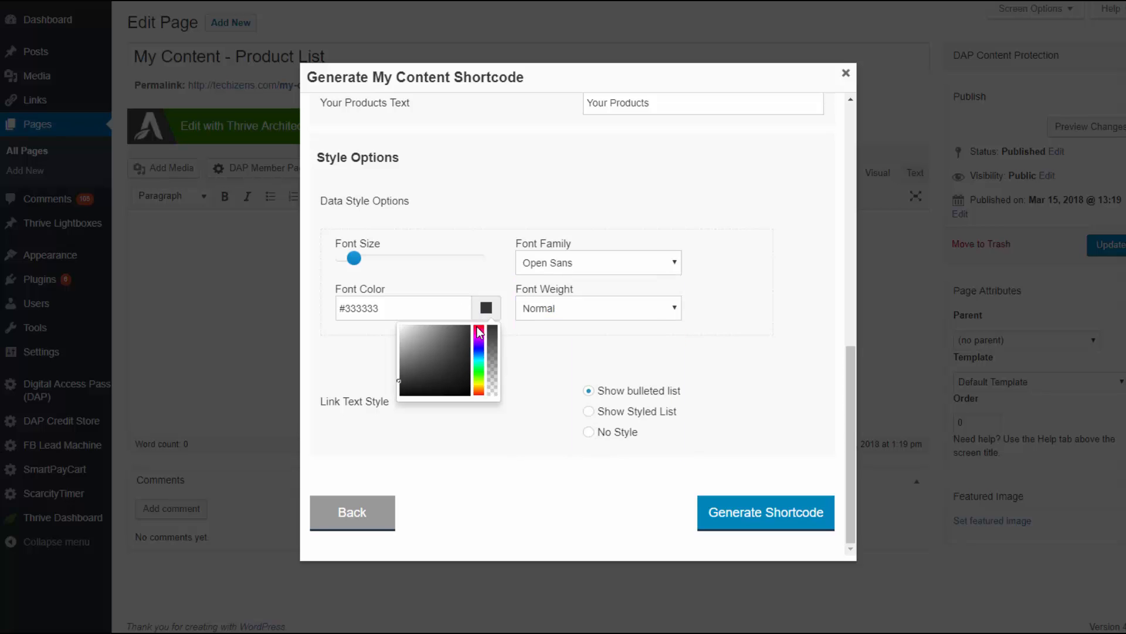
click(478, 355)
click(466, 355)
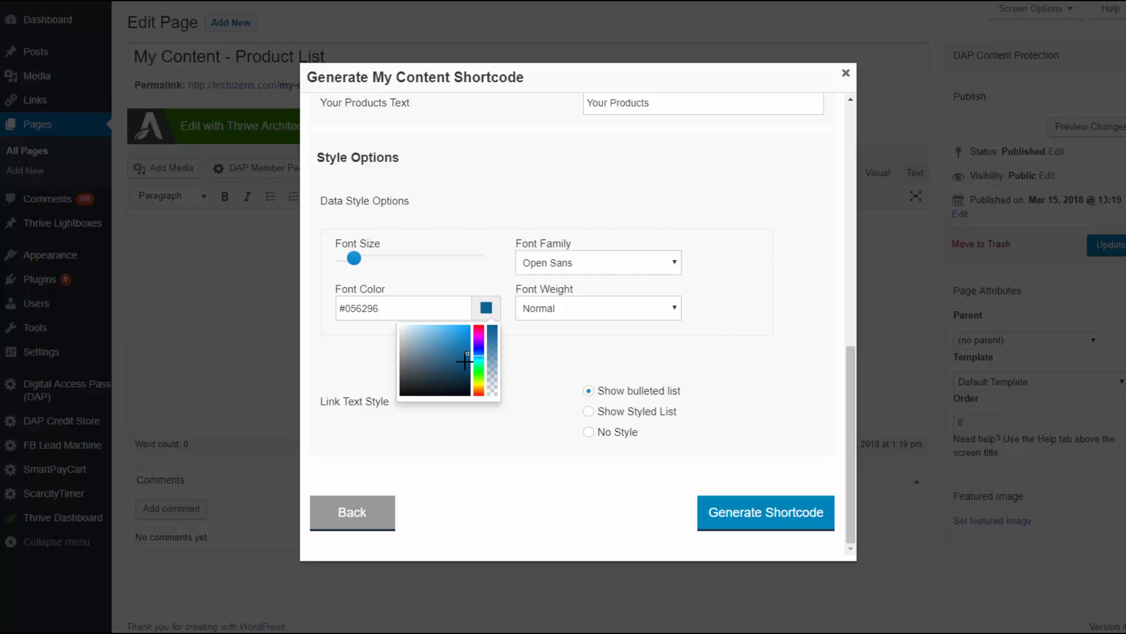
click(459, 366)
click(685, 359)
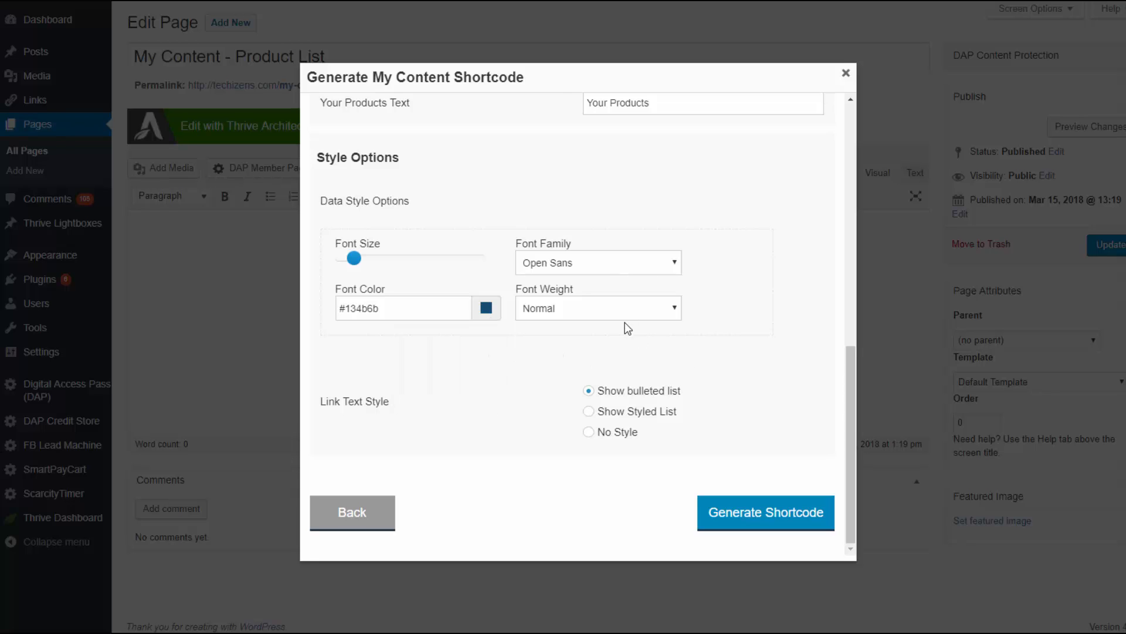
Step: Choose bold font weight with the Show Styled List link text style, and generate the shortcode into the page
click(646, 310)
click(532, 355)
click(589, 411)
click(797, 515)
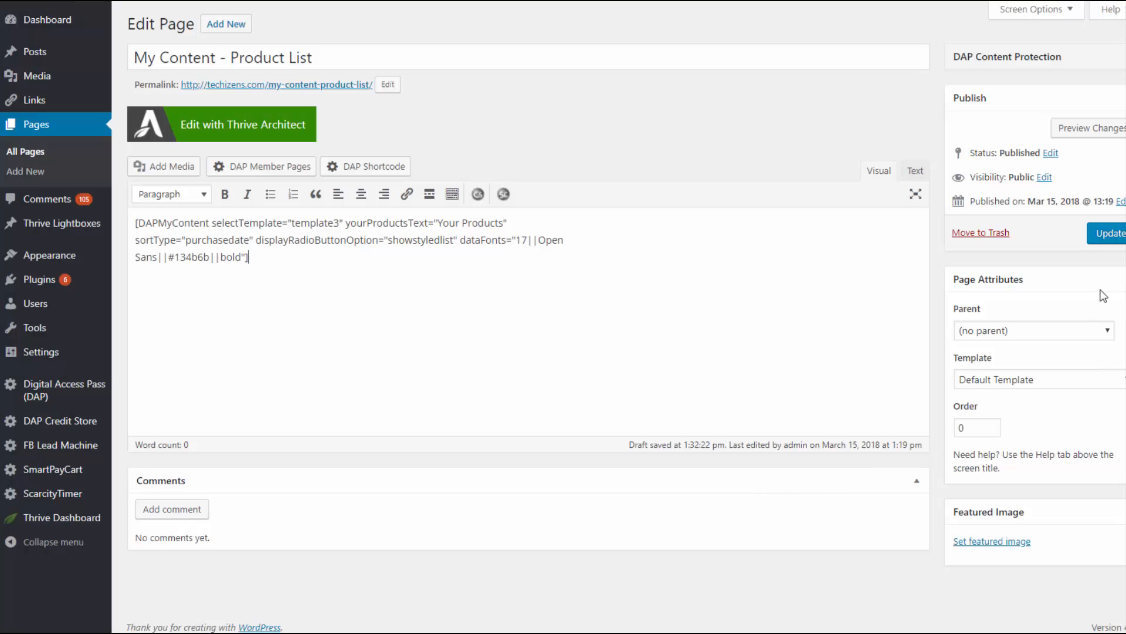
Step: Update the My Content - Product List page with its styled shortcode and view the published page
click(1109, 233)
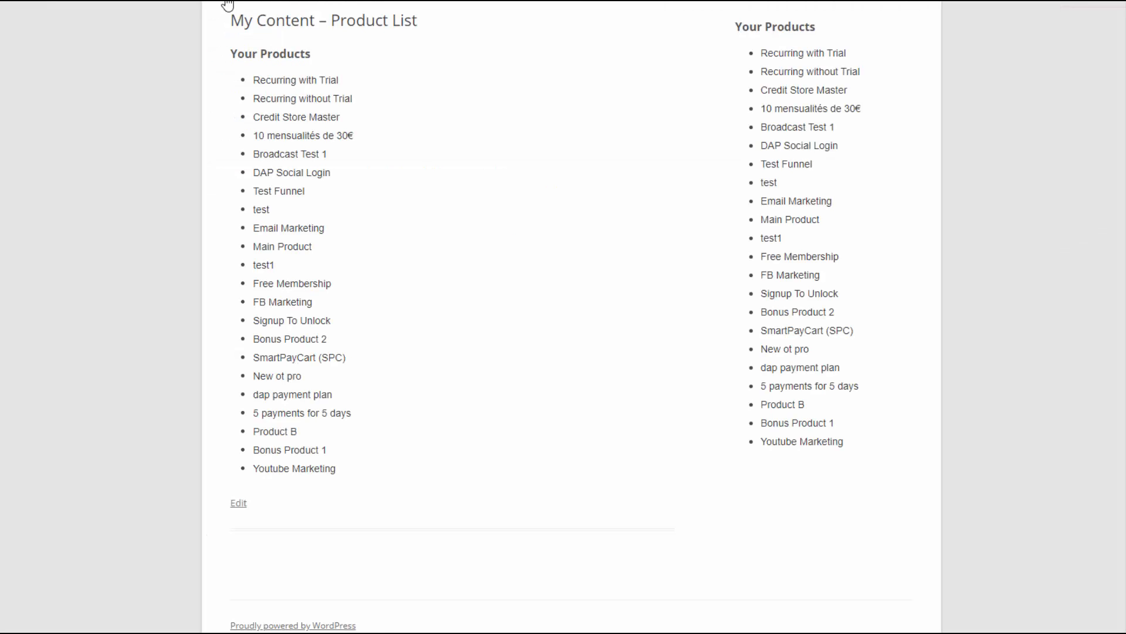
click(227, 4)
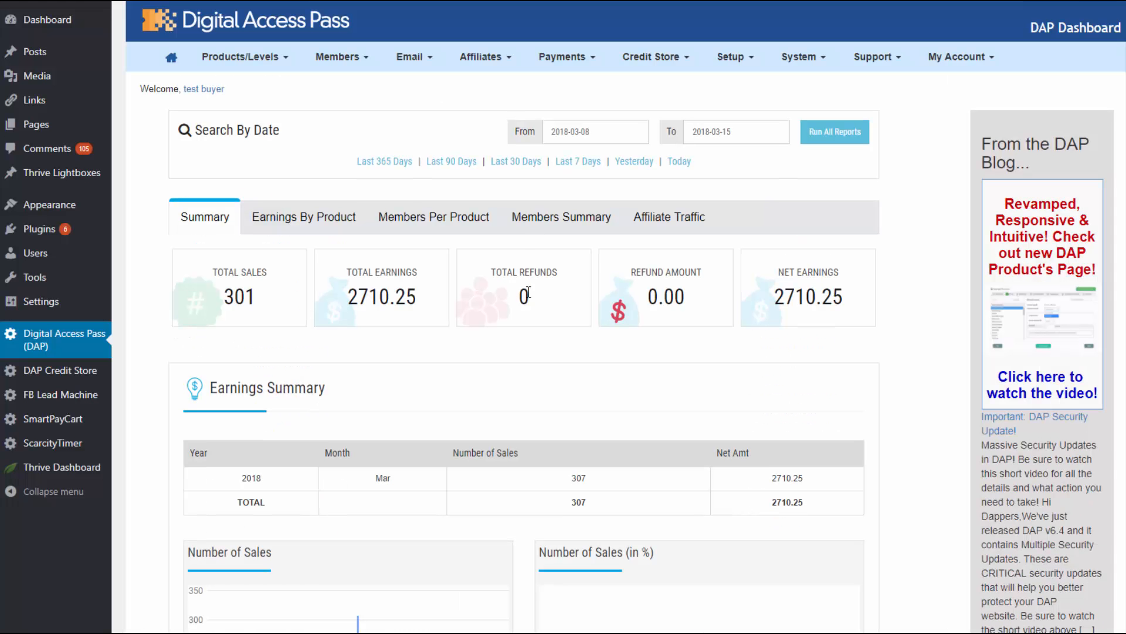
Step: Examine the Post-Login URL in the SmartPayCart (SPC) product's advanced settings and follow a product link in the published list
click(244, 63)
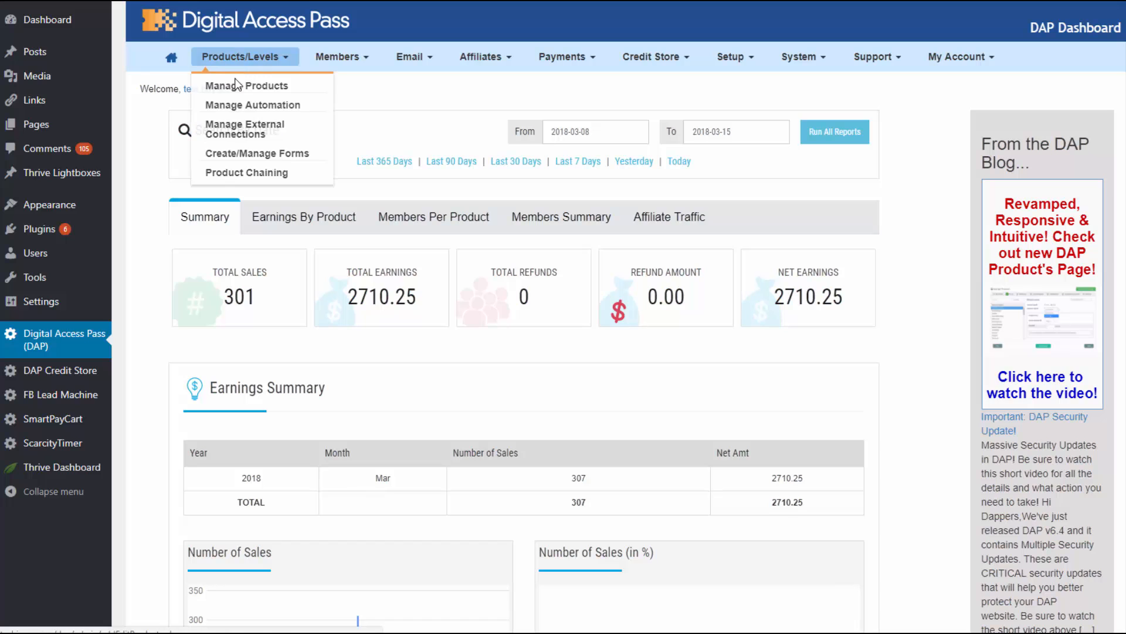
click(235, 88)
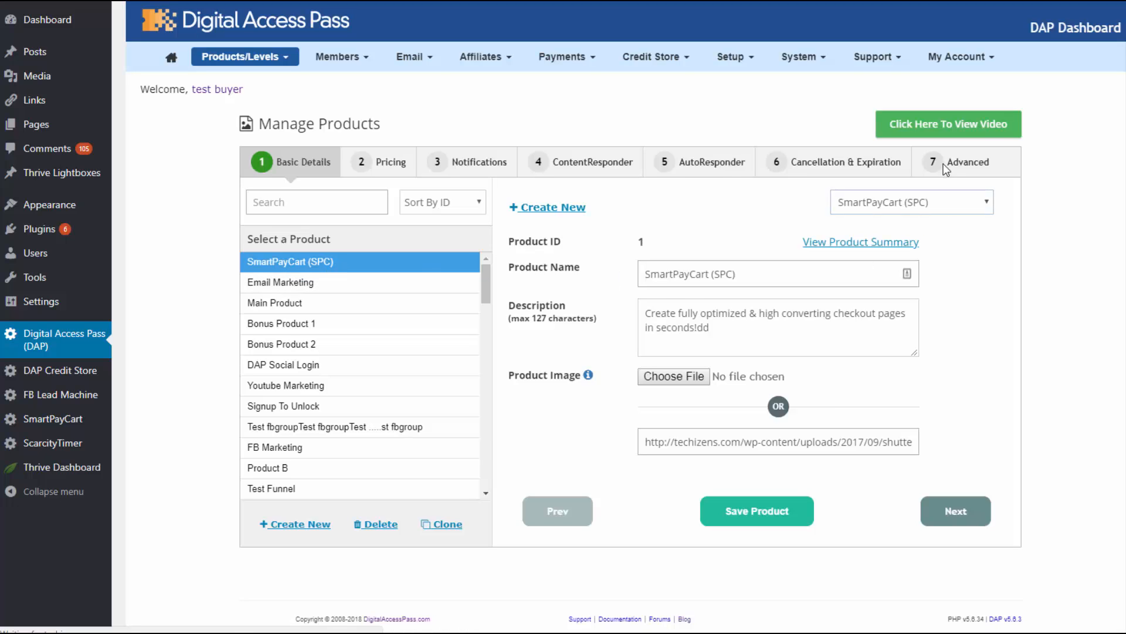
click(947, 169)
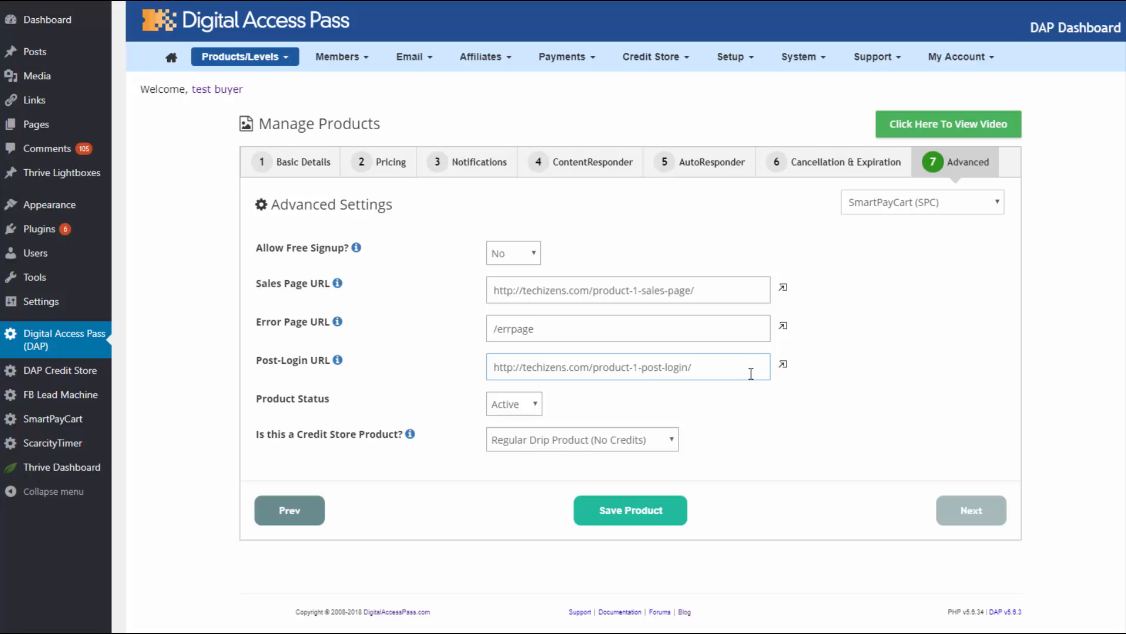
drag(751, 374, 440, 373)
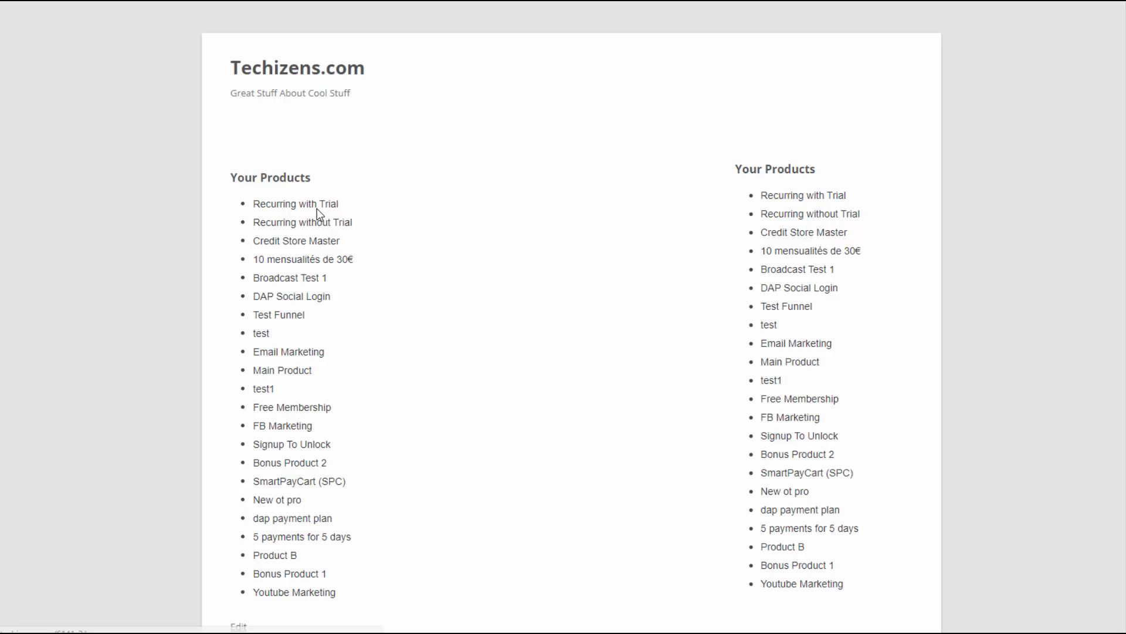
click(316, 208)
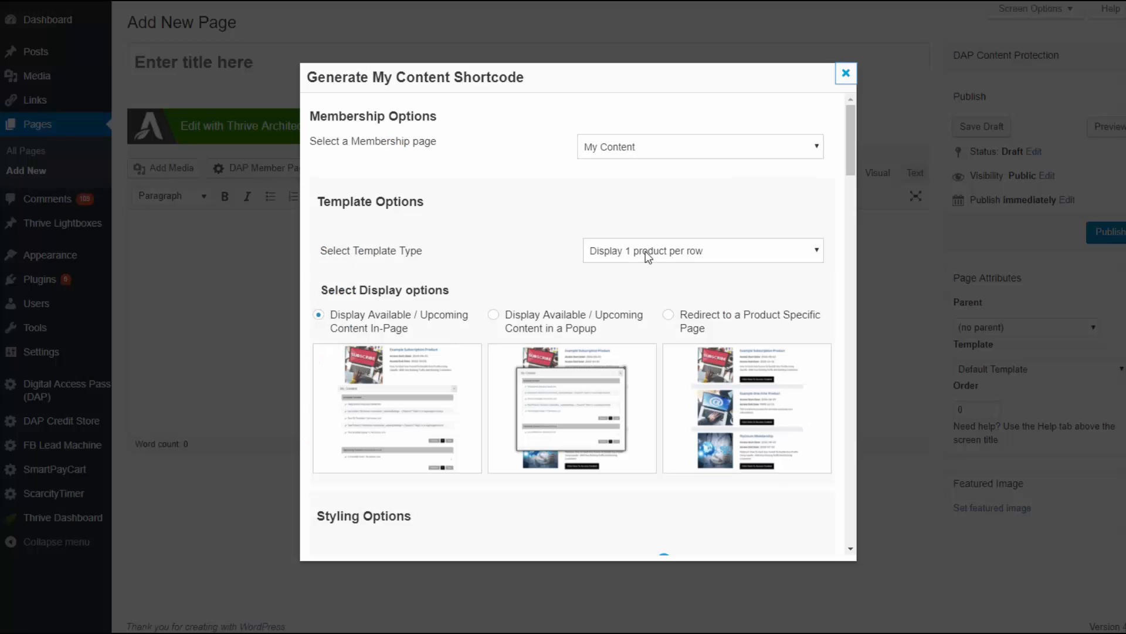
Step: Choose the Display Content Links (no image) template and generate the shortcode for the SmartPayCart (SPC) product with bulleted links
click(645, 251)
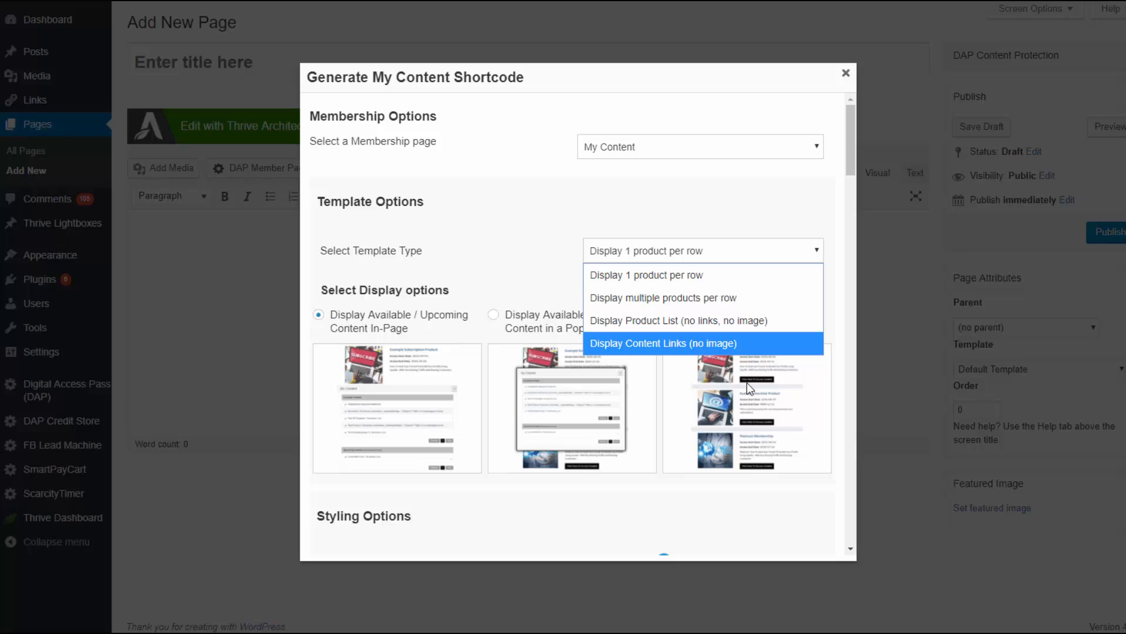
key(Return)
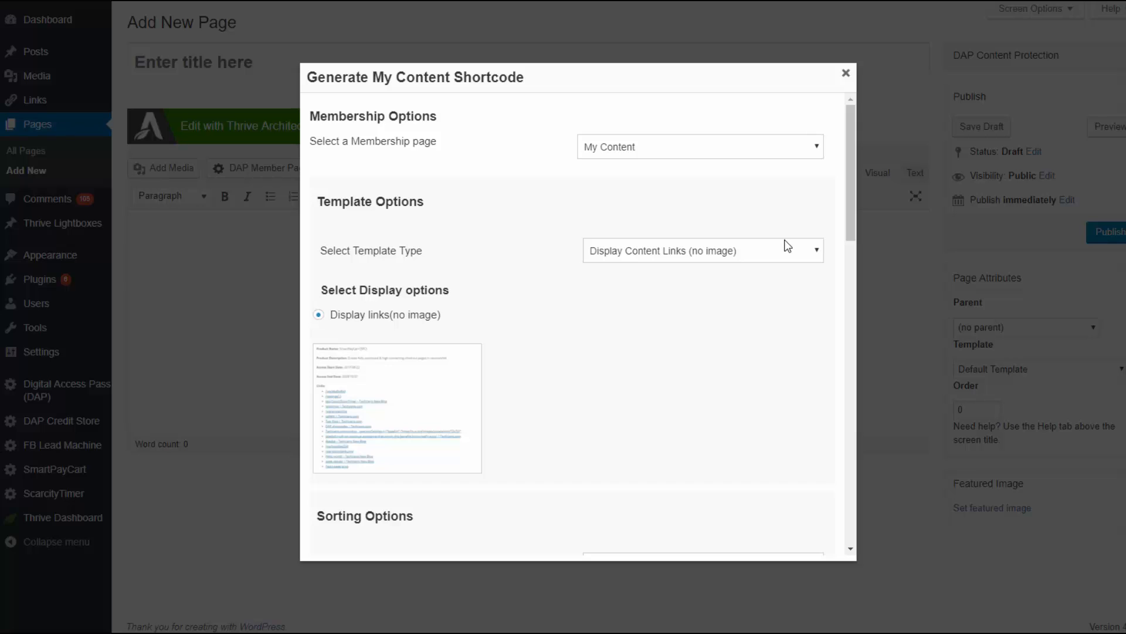
click(856, 302)
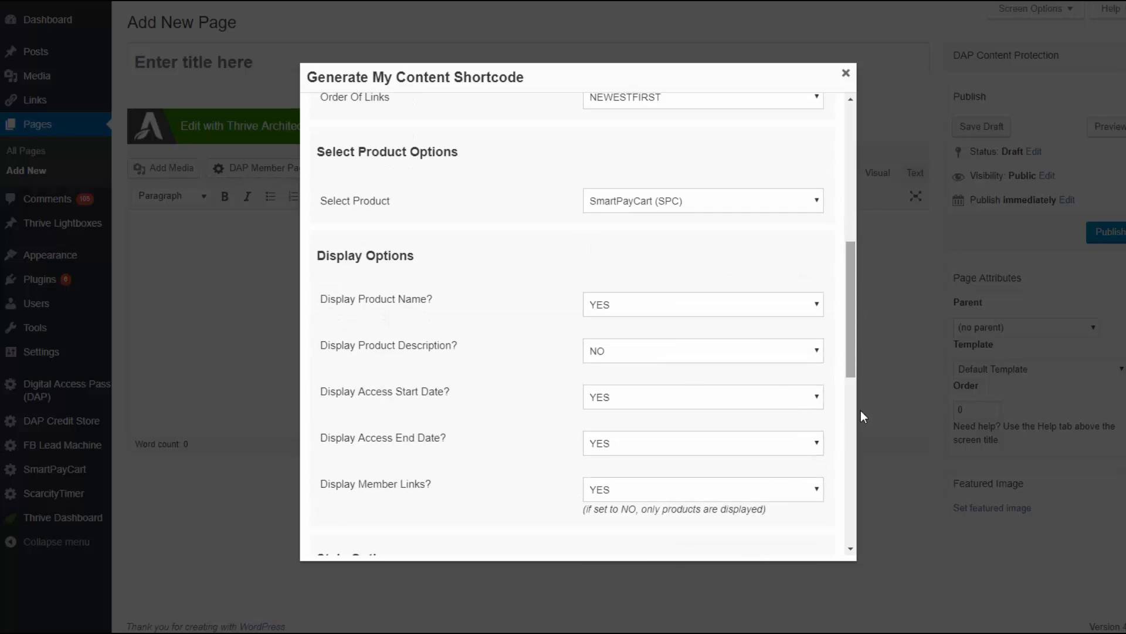
click(851, 381)
click(846, 473)
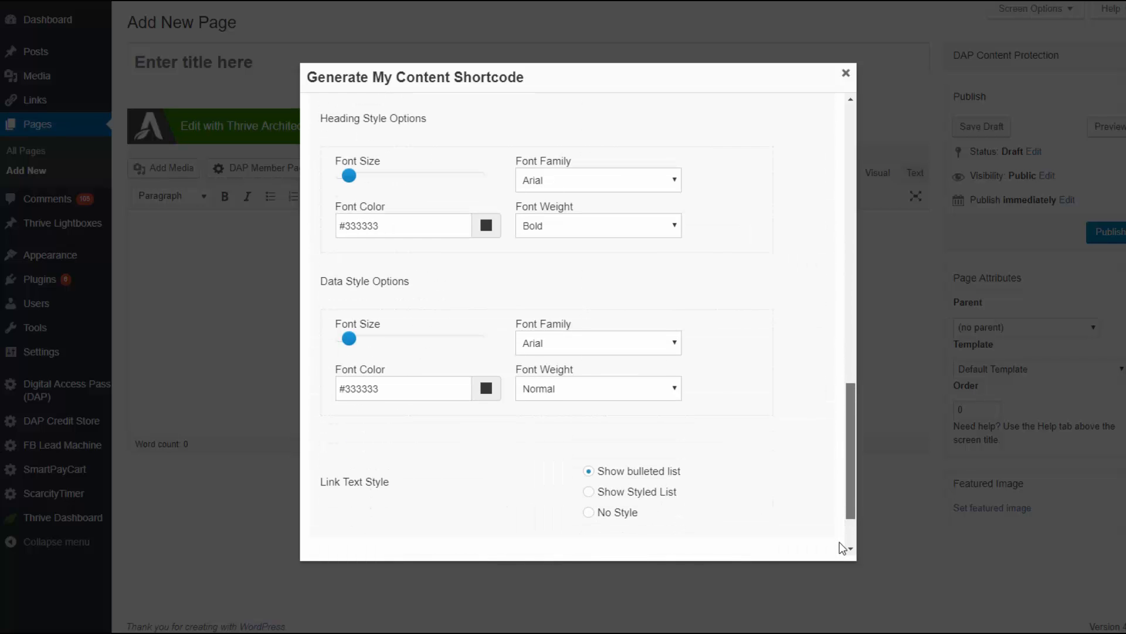
scroll(843, 548, down, 2)
click(769, 512)
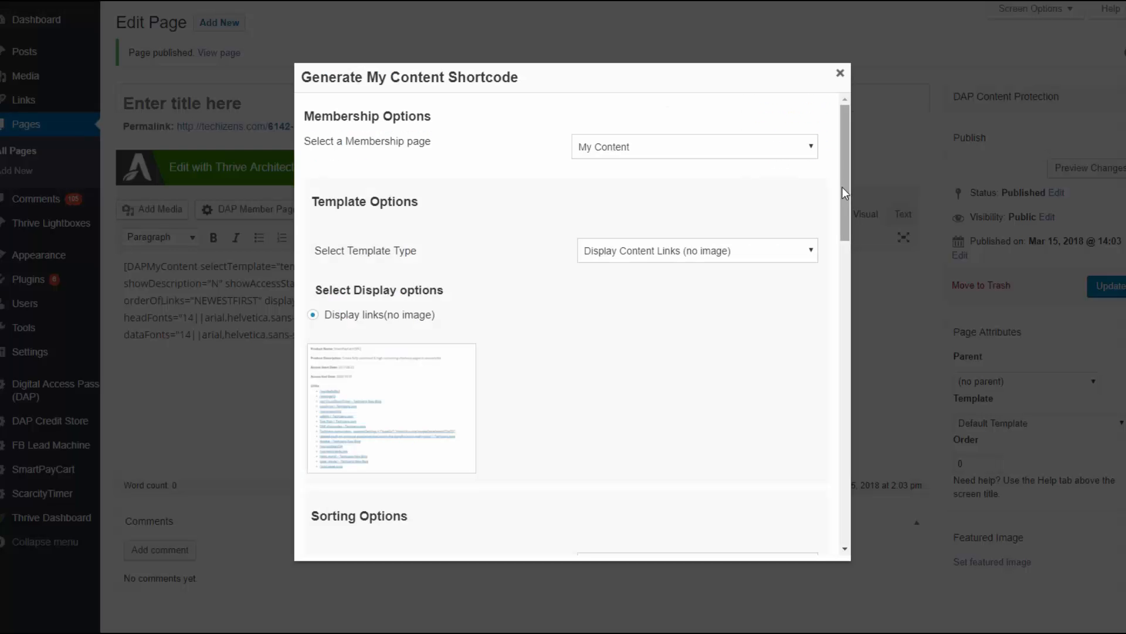
Step: Review the sorting choices for the order of links in the content links shortcode options
drag(846, 189, 846, 208)
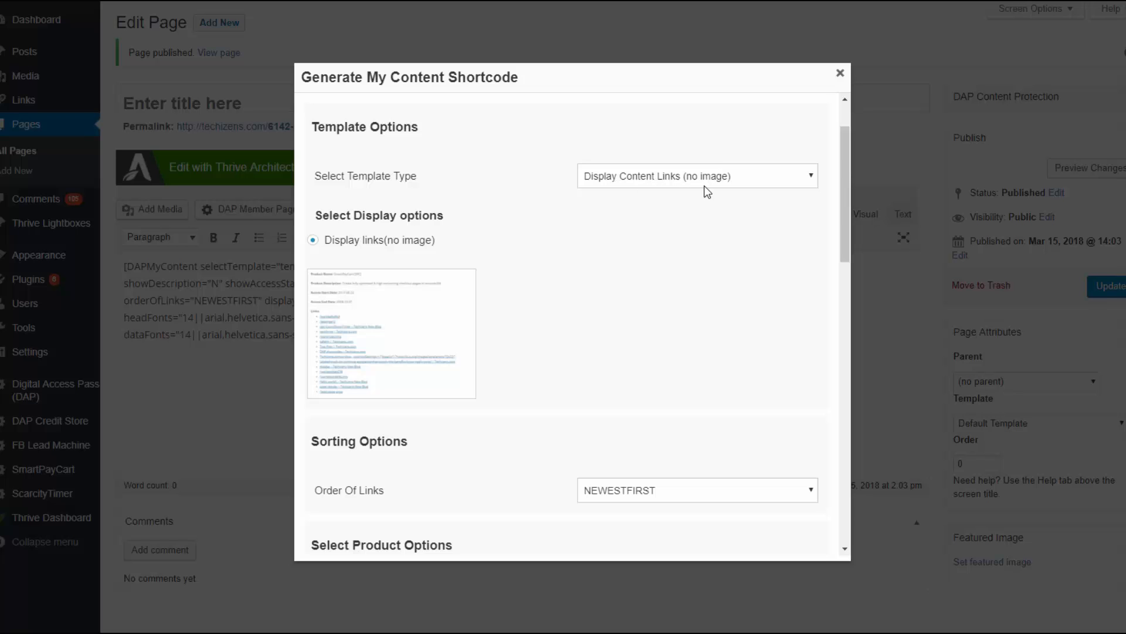
scroll(850, 241, down, 1)
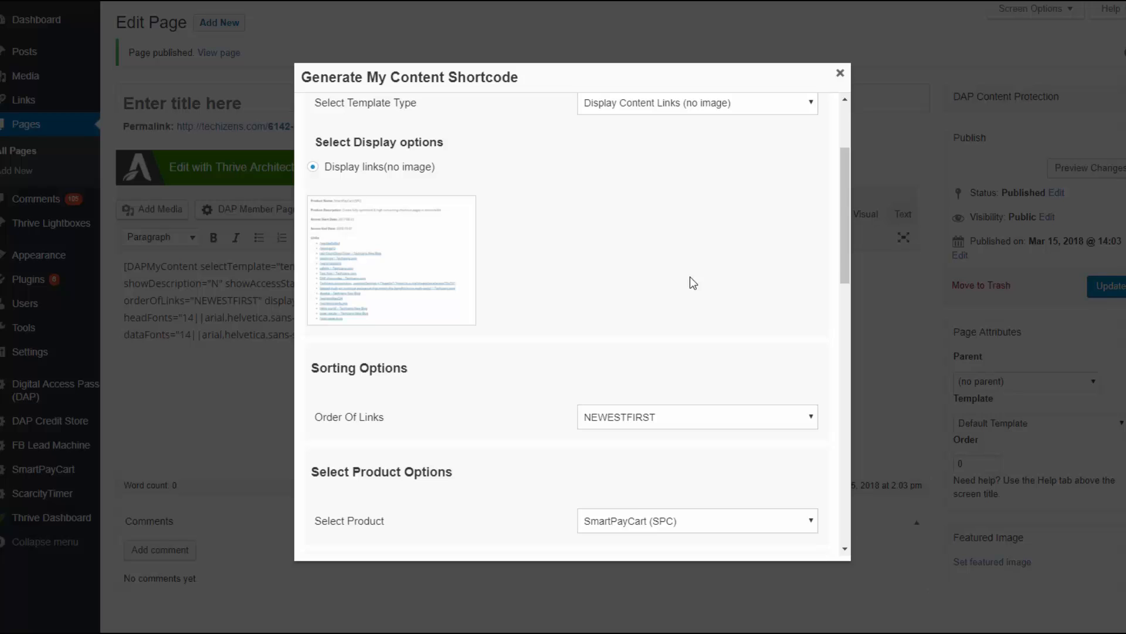
scroll(690, 276, down, 2)
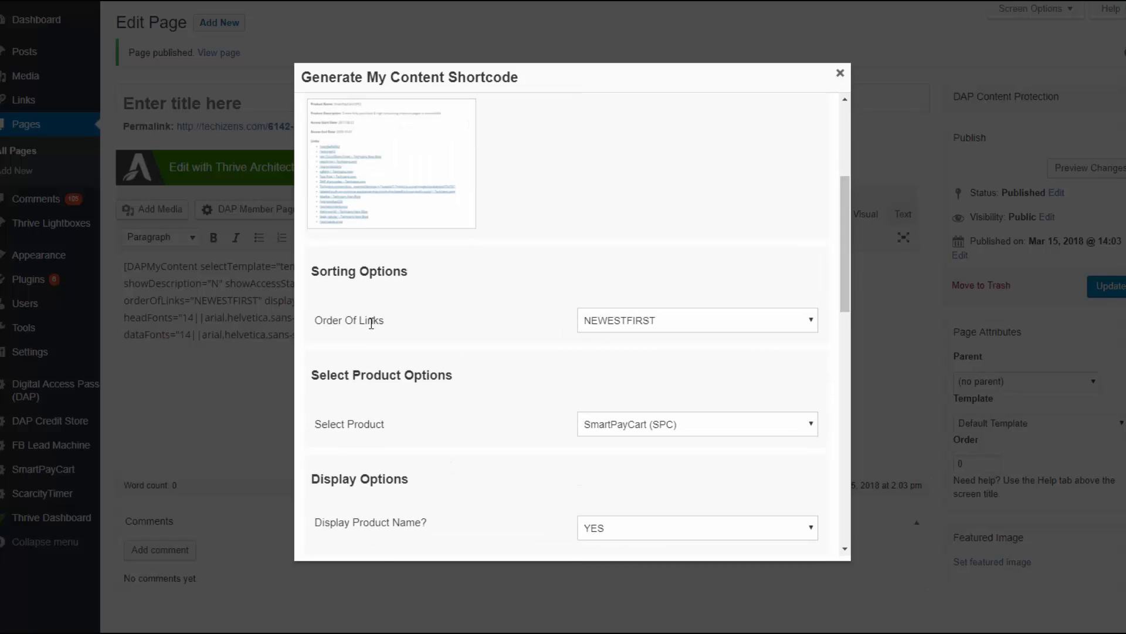
click(629, 329)
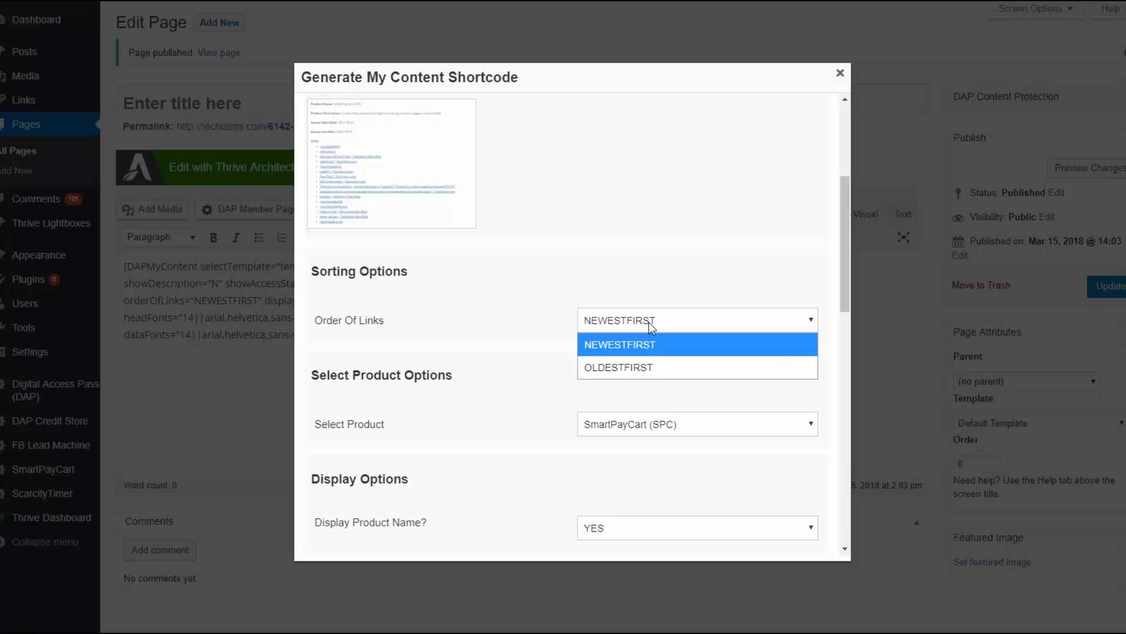
click(499, 352)
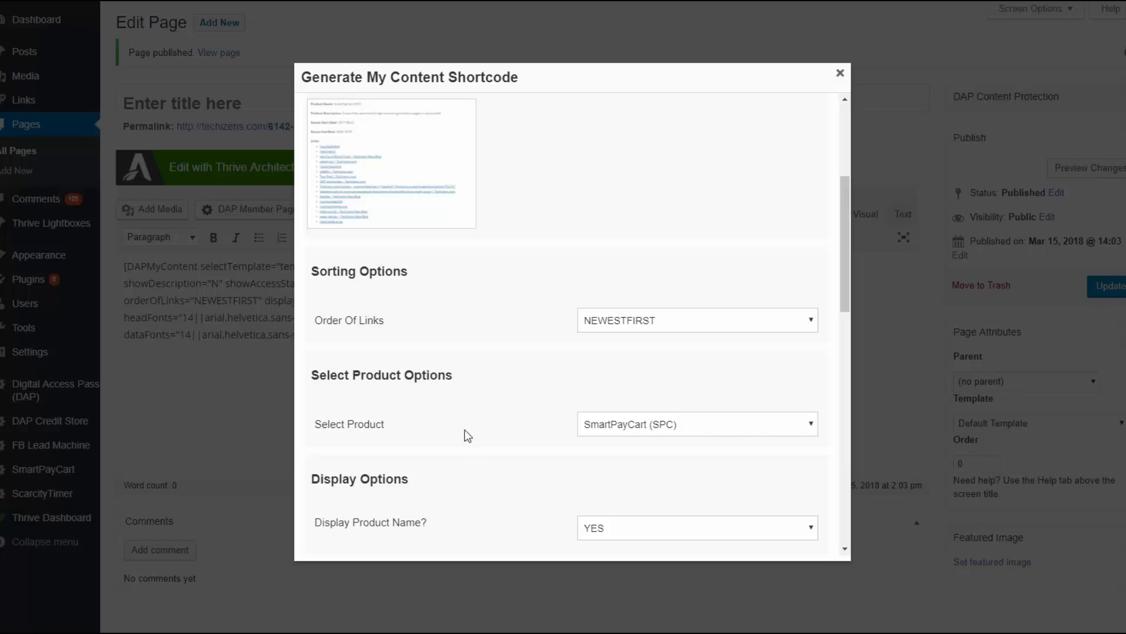
Step: Set the shortcode's product name, access start date and access end date display options to NO
drag(846, 296, 843, 357)
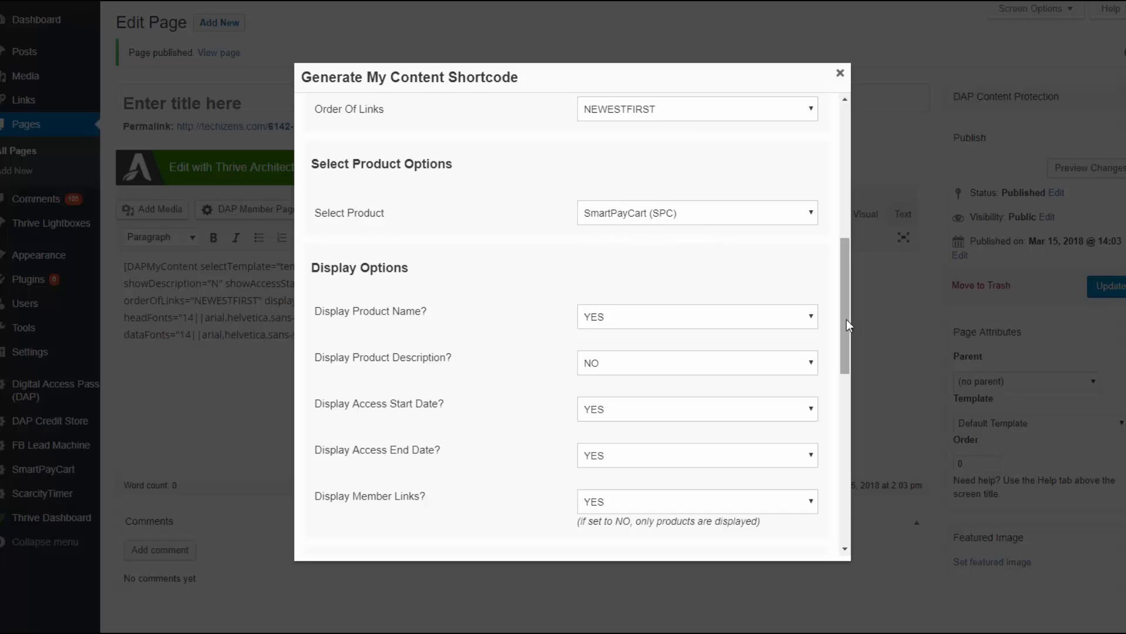
drag(847, 320, 840, 336)
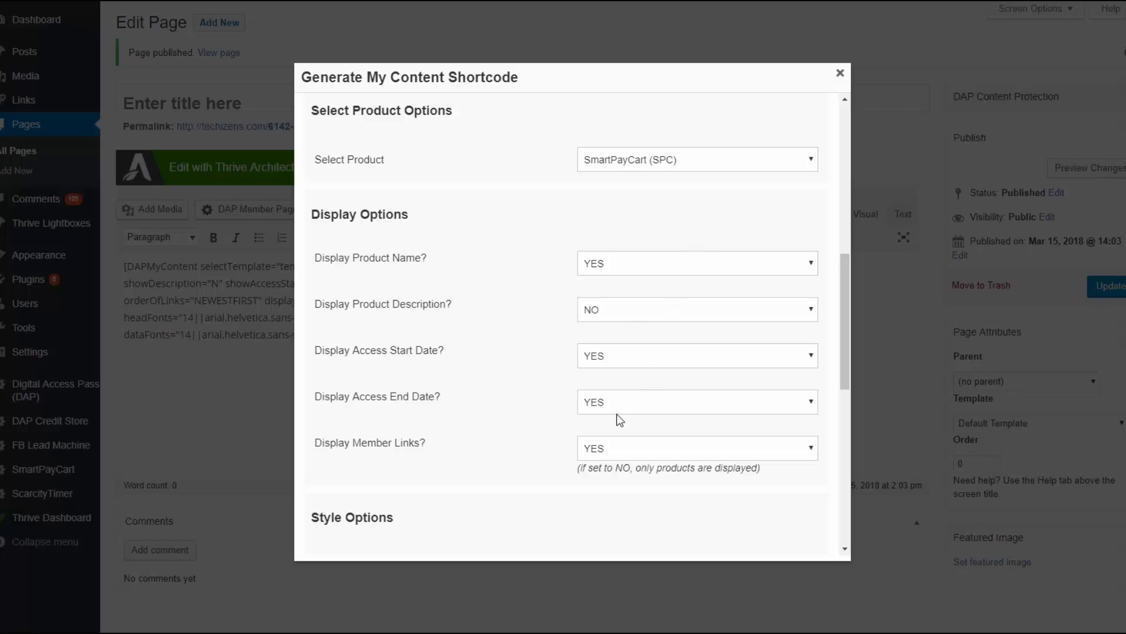
click(605, 263)
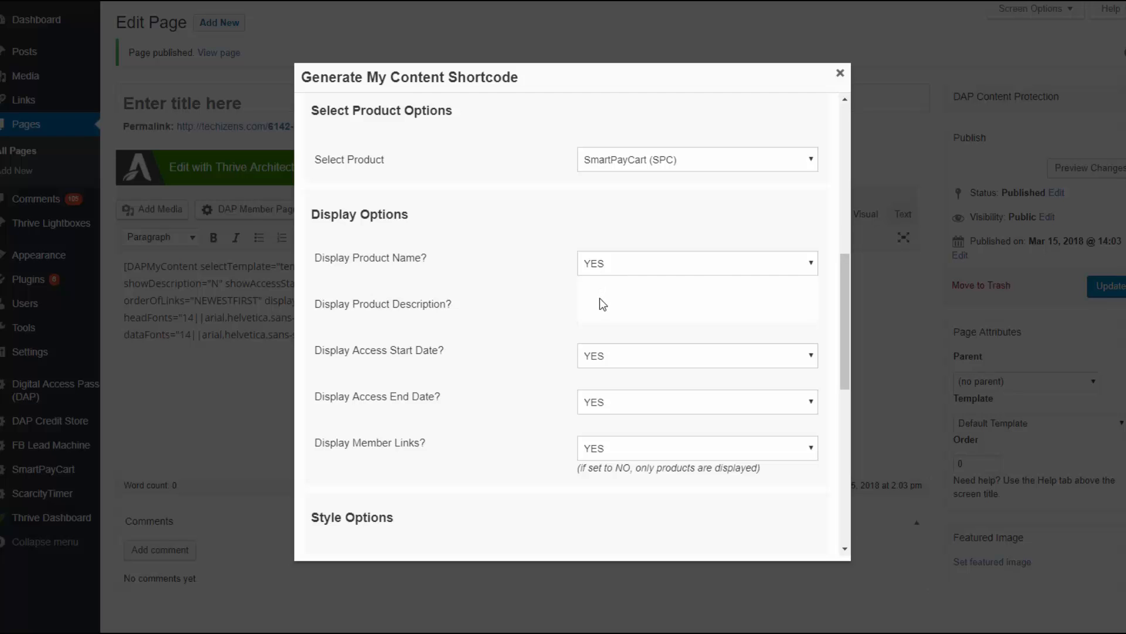
click(599, 304)
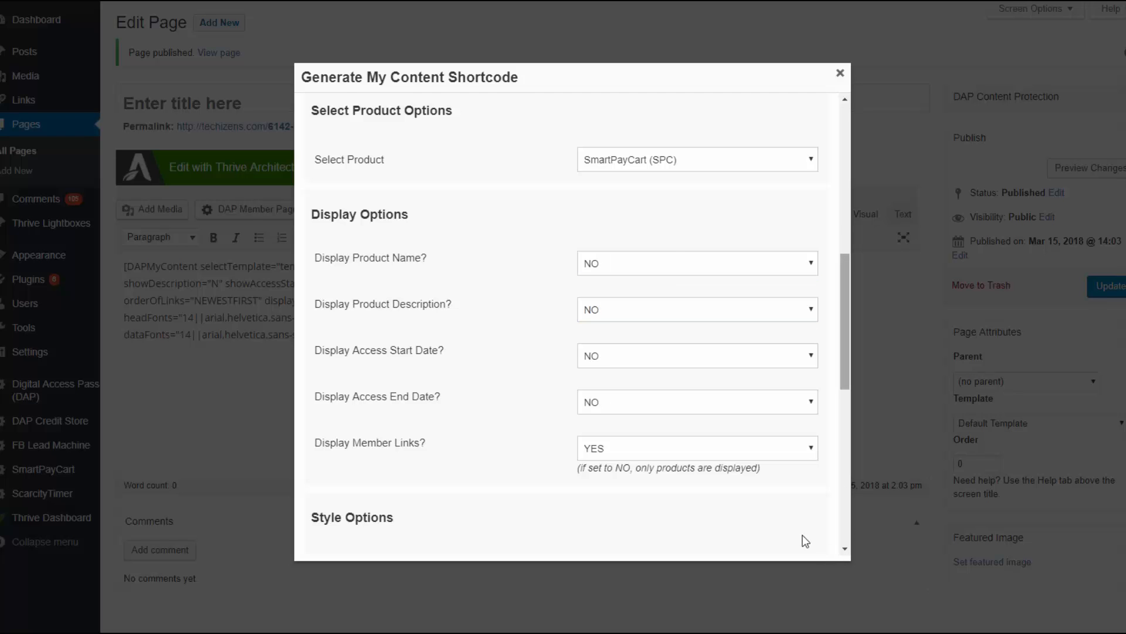
Step: Set the heading style's font size to 21px and its font color to red #d91236
scroll(802, 540, down, 10)
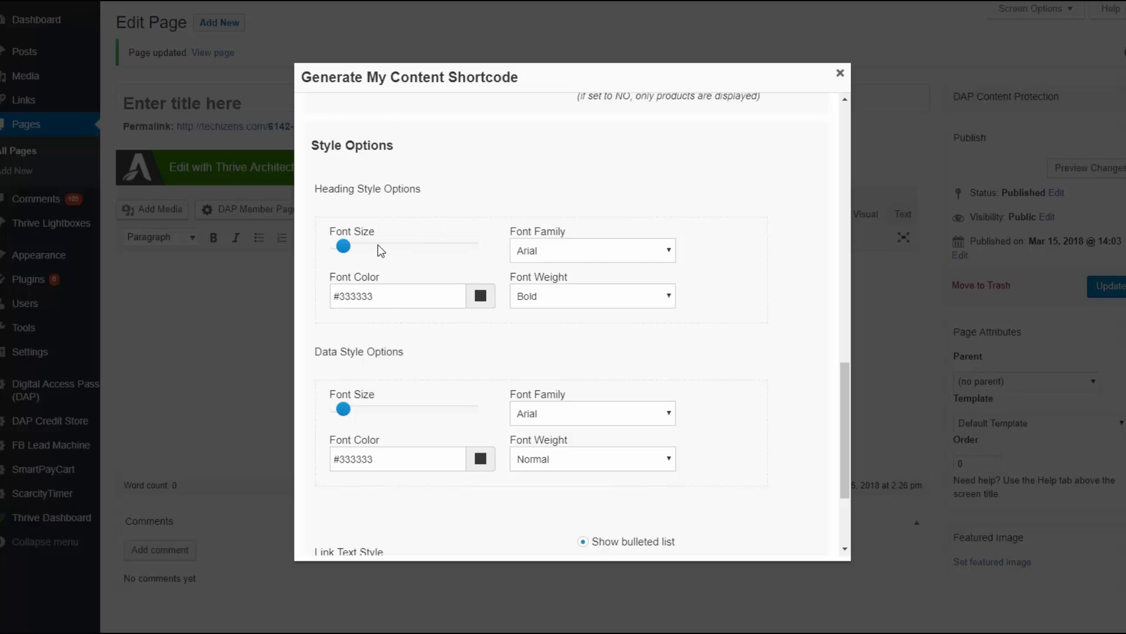
drag(344, 247, 356, 251)
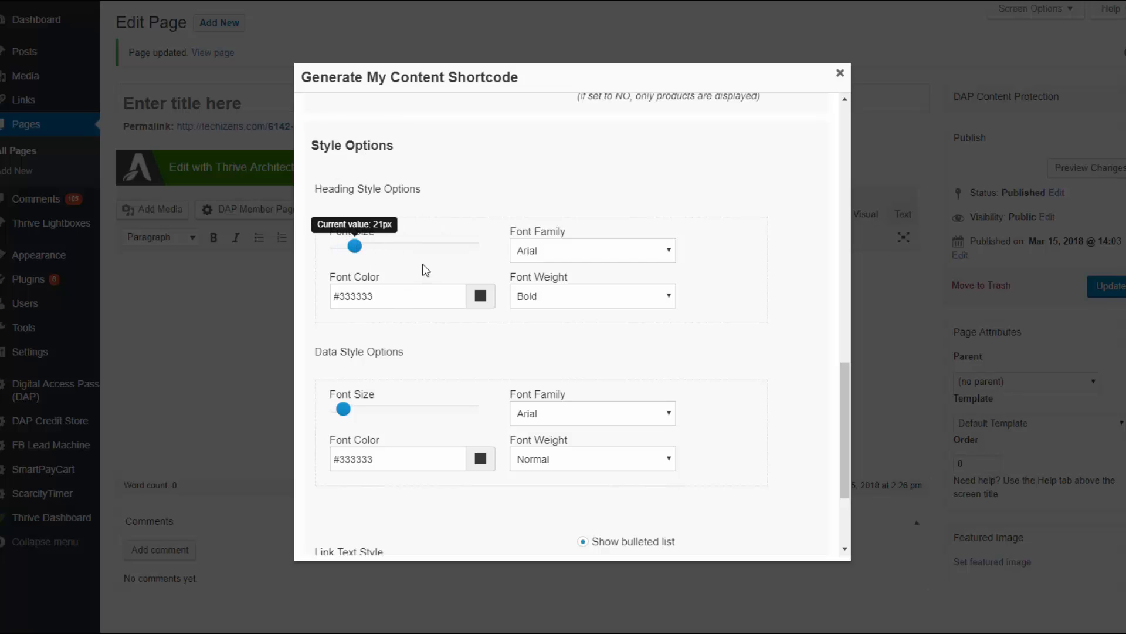
click(480, 297)
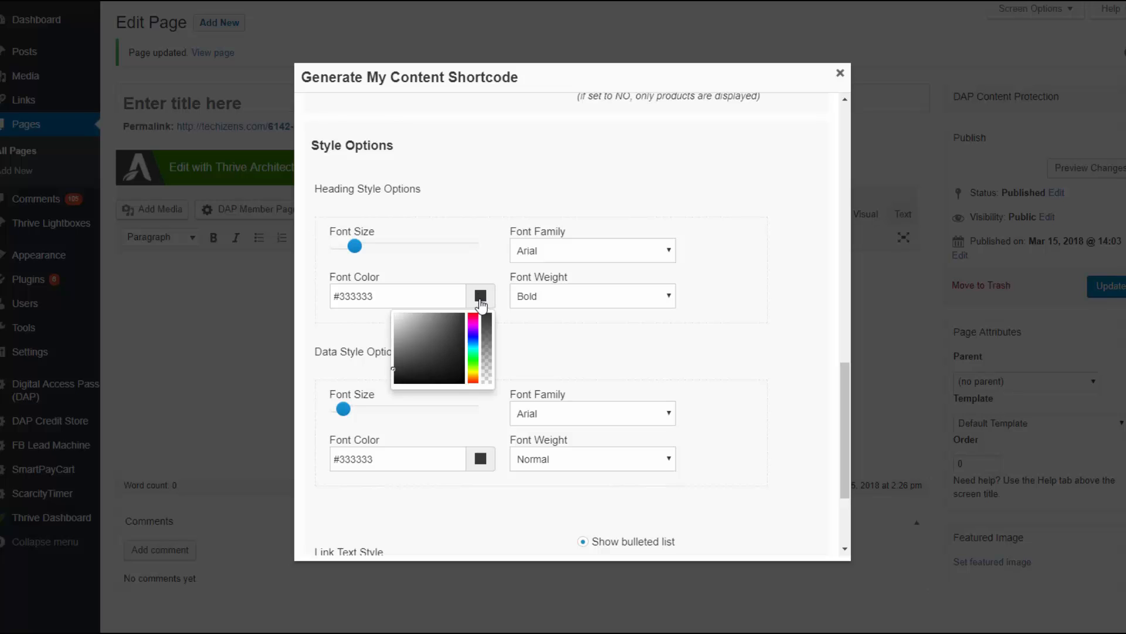
click(448, 341)
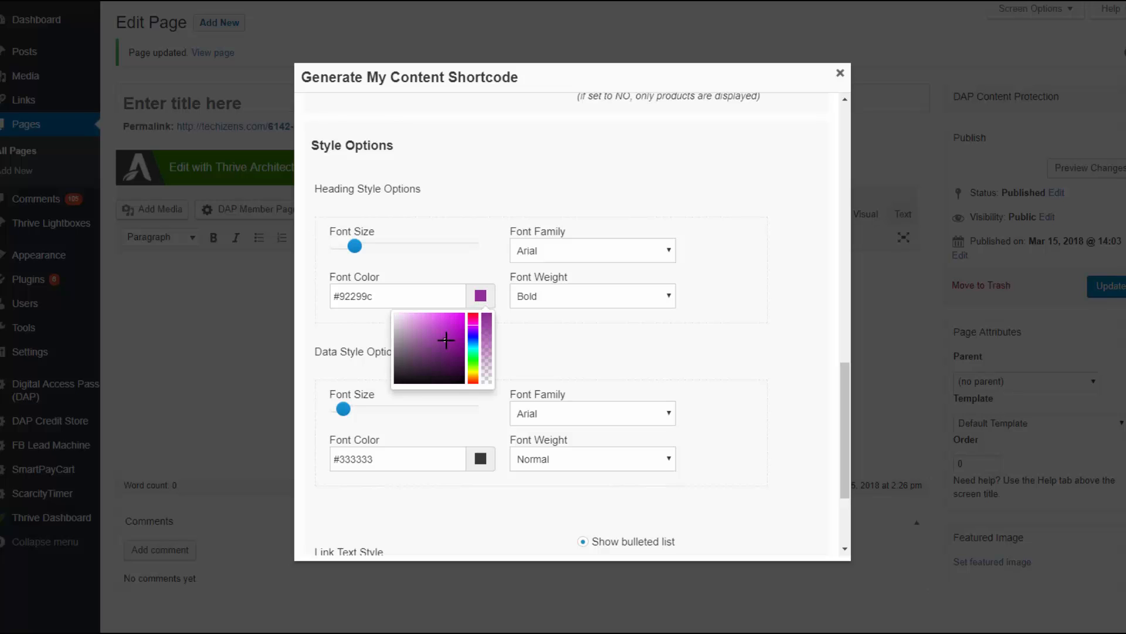
click(470, 314)
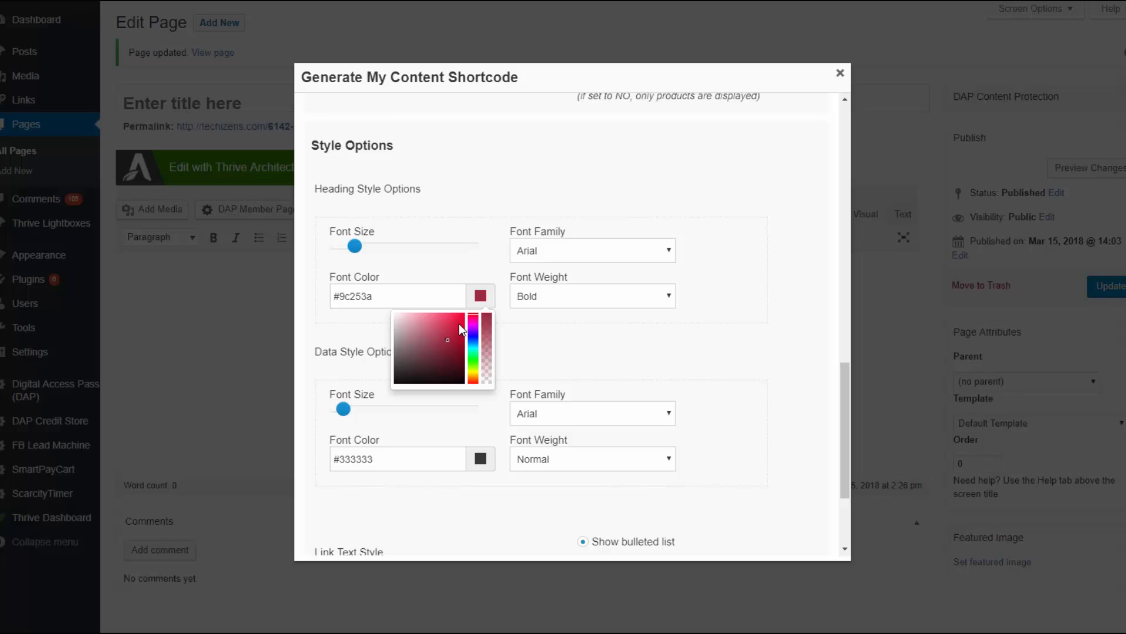
click(665, 342)
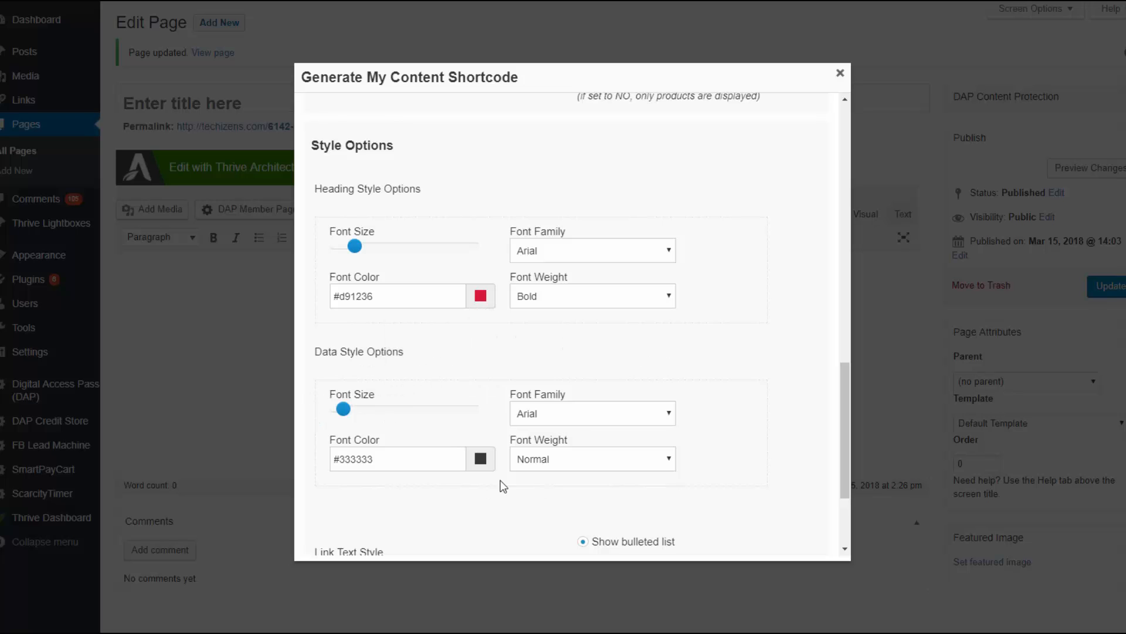
Step: Set the data font weight to bold with the Show Styled List link style, and update the page with the generated shortcode
click(576, 459)
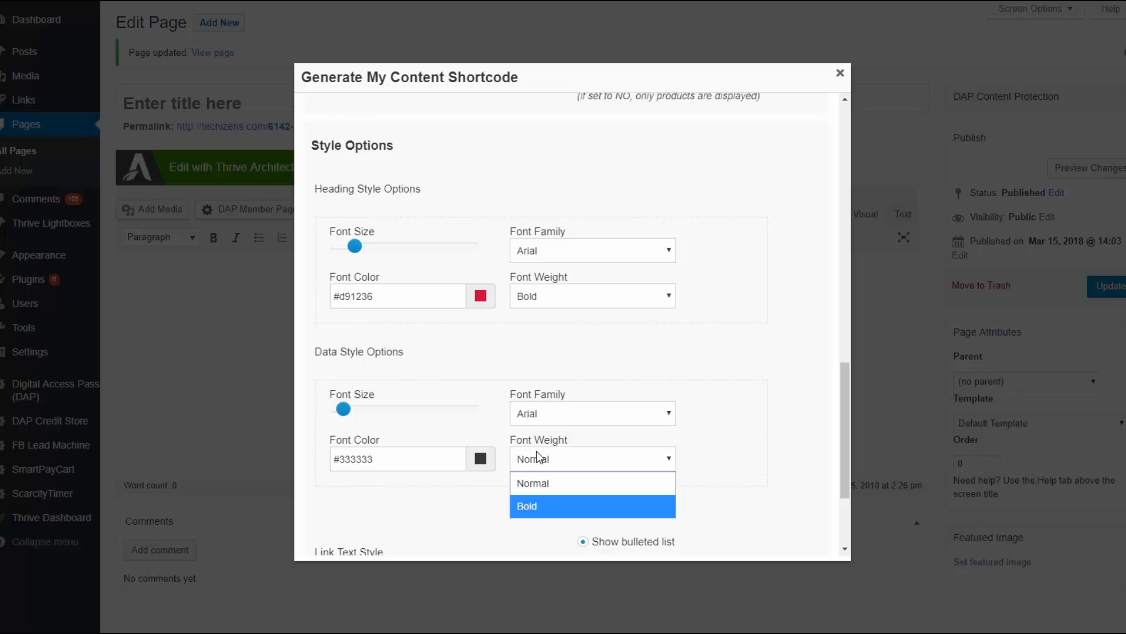
click(557, 506)
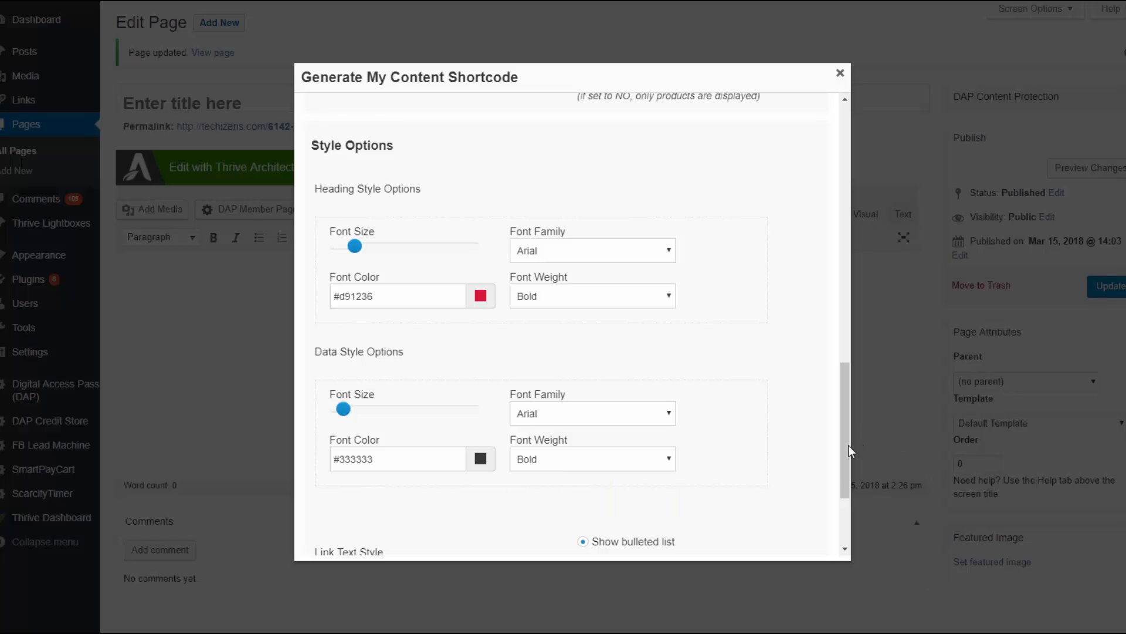
scroll(840, 467, down, 3)
scroll(403, 452, down, 1)
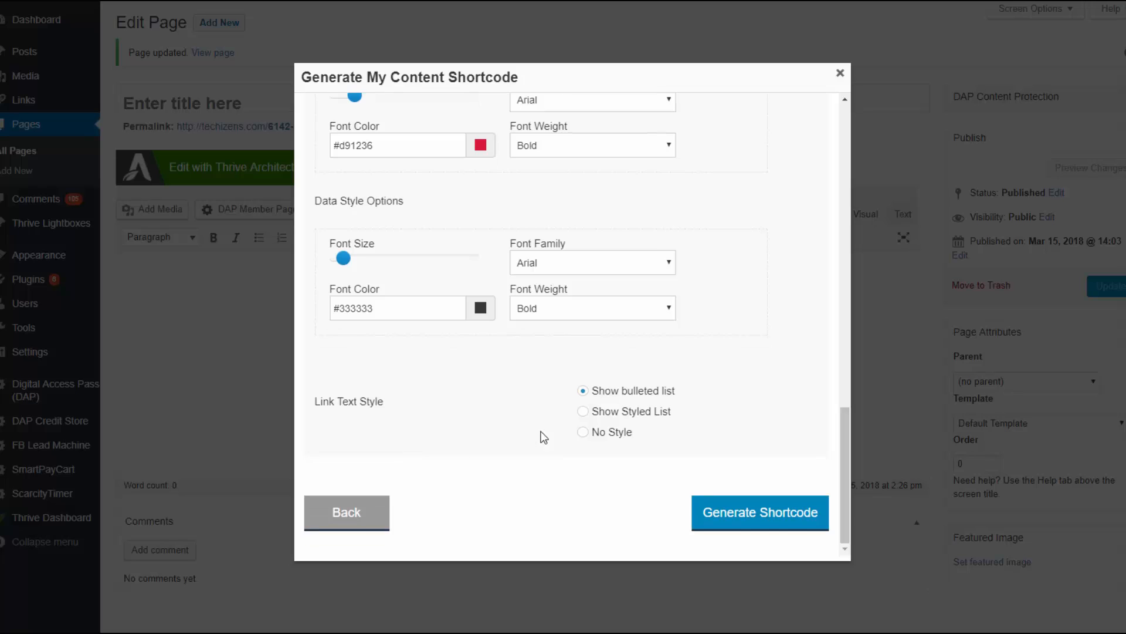
click(583, 411)
click(724, 508)
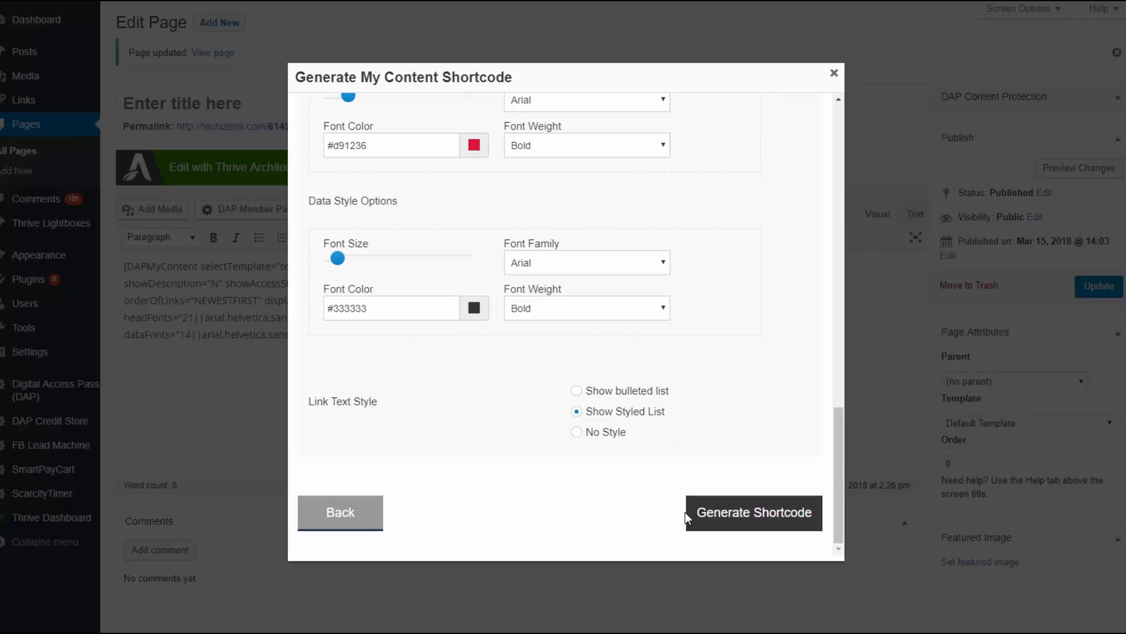
click(1097, 276)
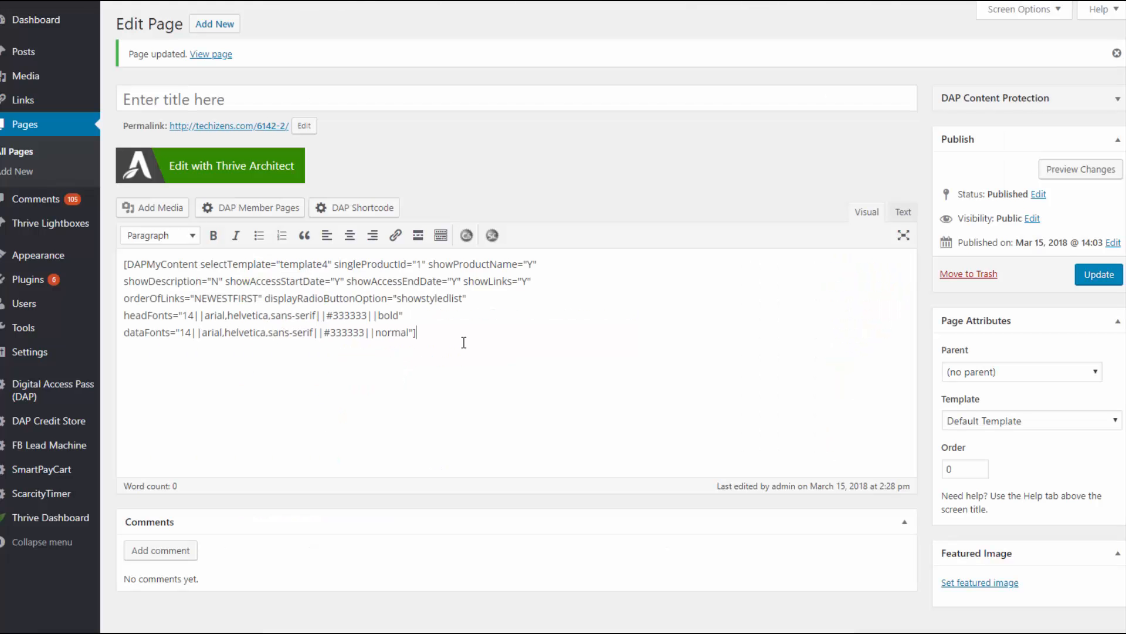
Step: Copy the page's content links shortcode into a new Text widget in the First Front Page Widget Area
key(ctrl+a)
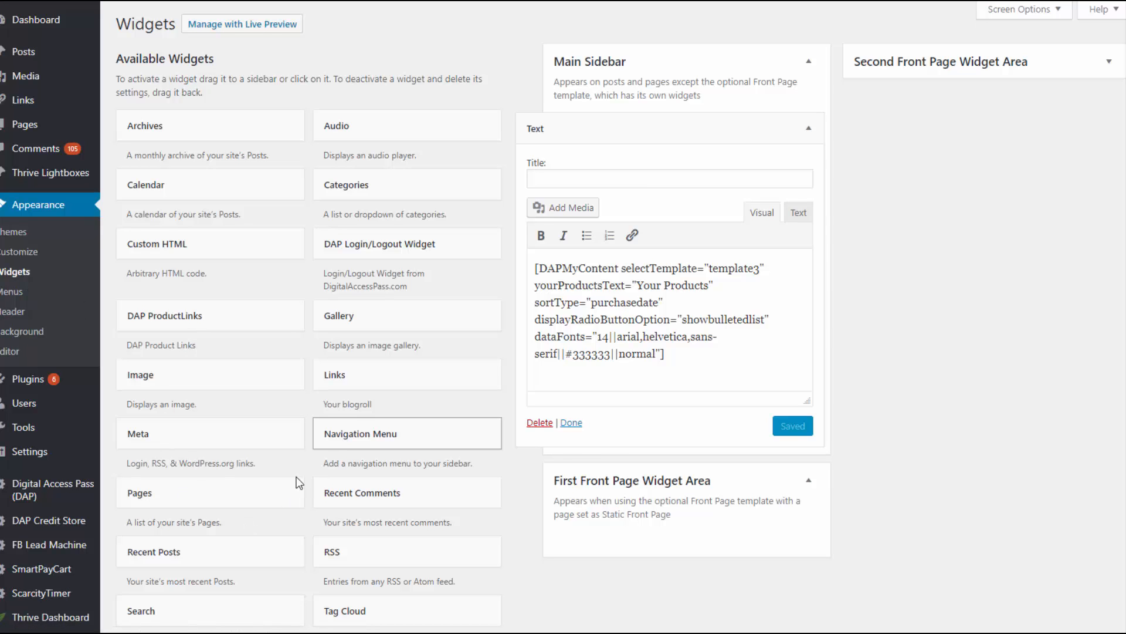
scroll(293, 487, down, 3)
drag(179, 461, 617, 254)
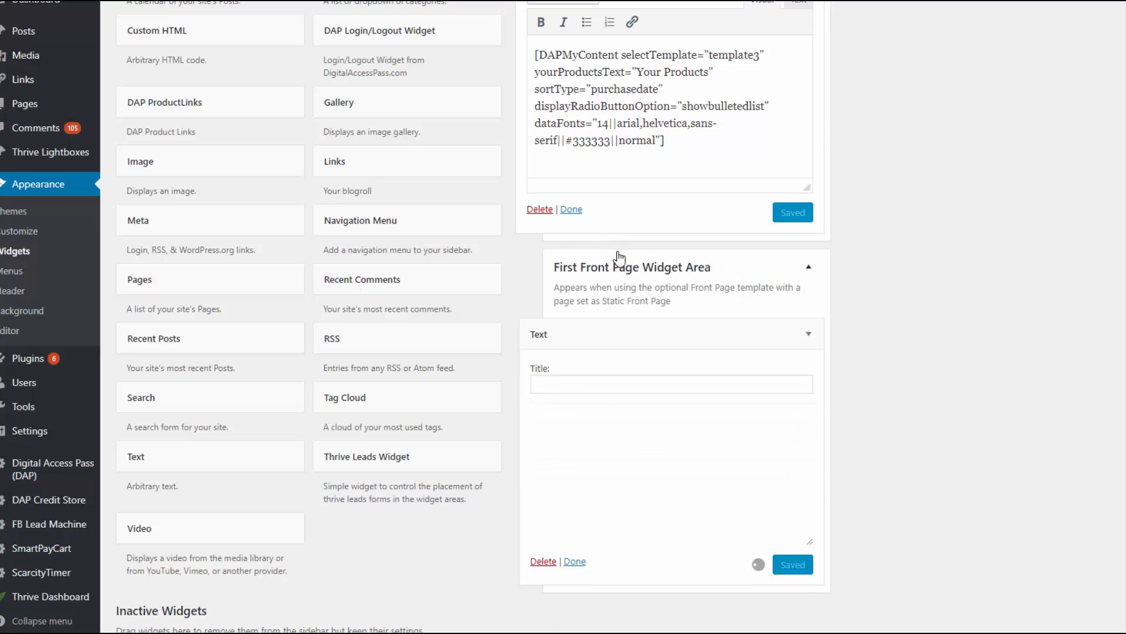
click(663, 534)
key(ctrl+v)
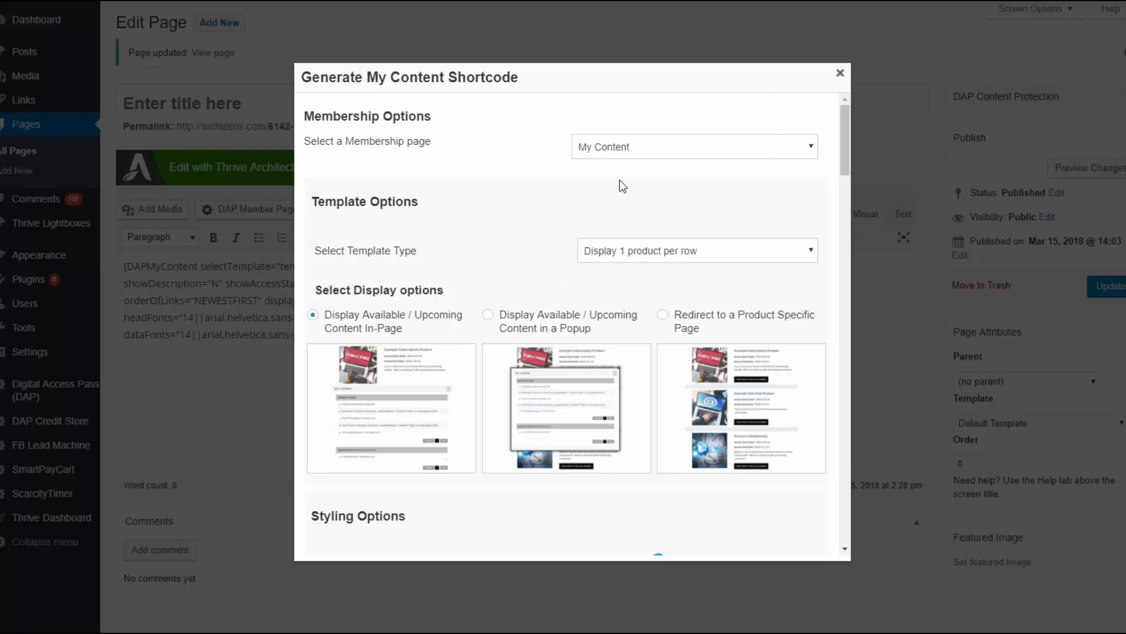
Step: Review the available template types for the My Content shortcode
click(676, 252)
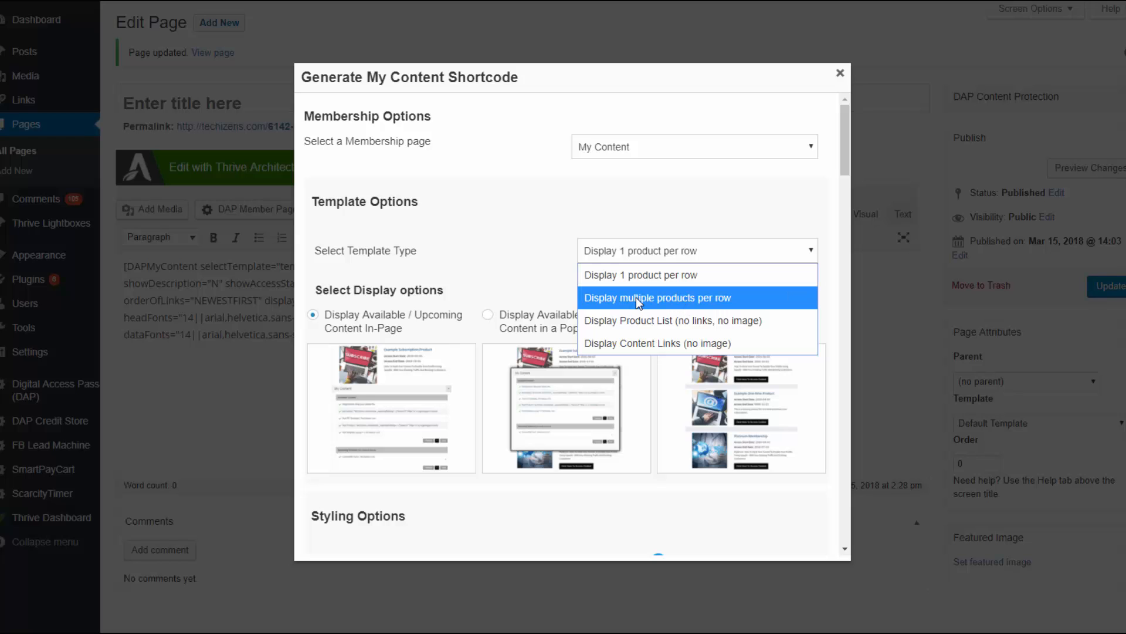
click(460, 305)
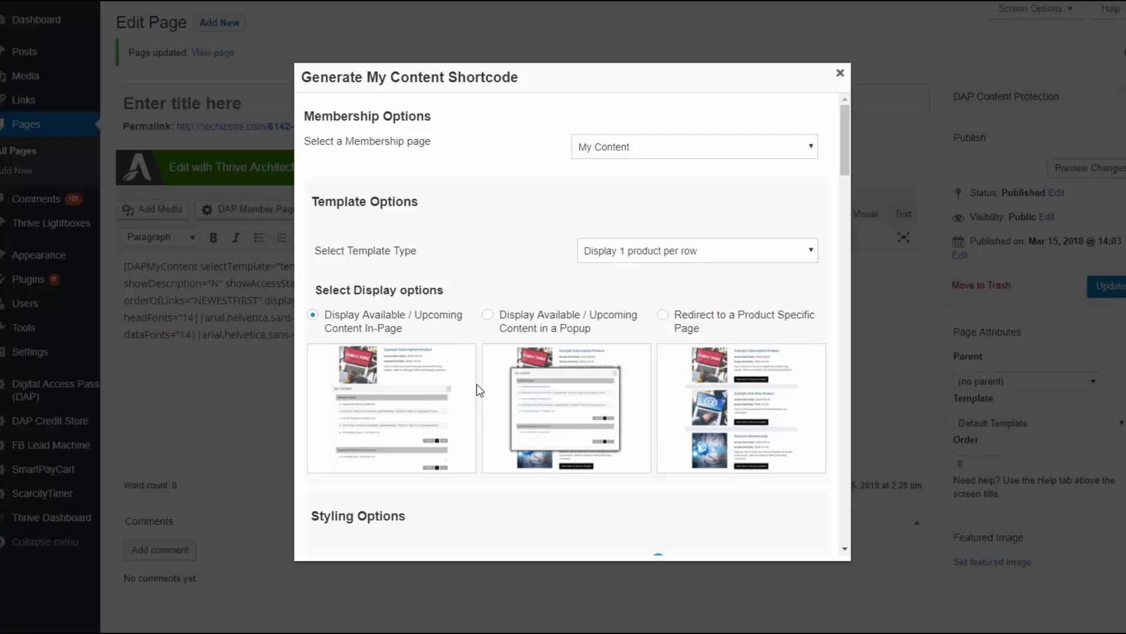
click(647, 257)
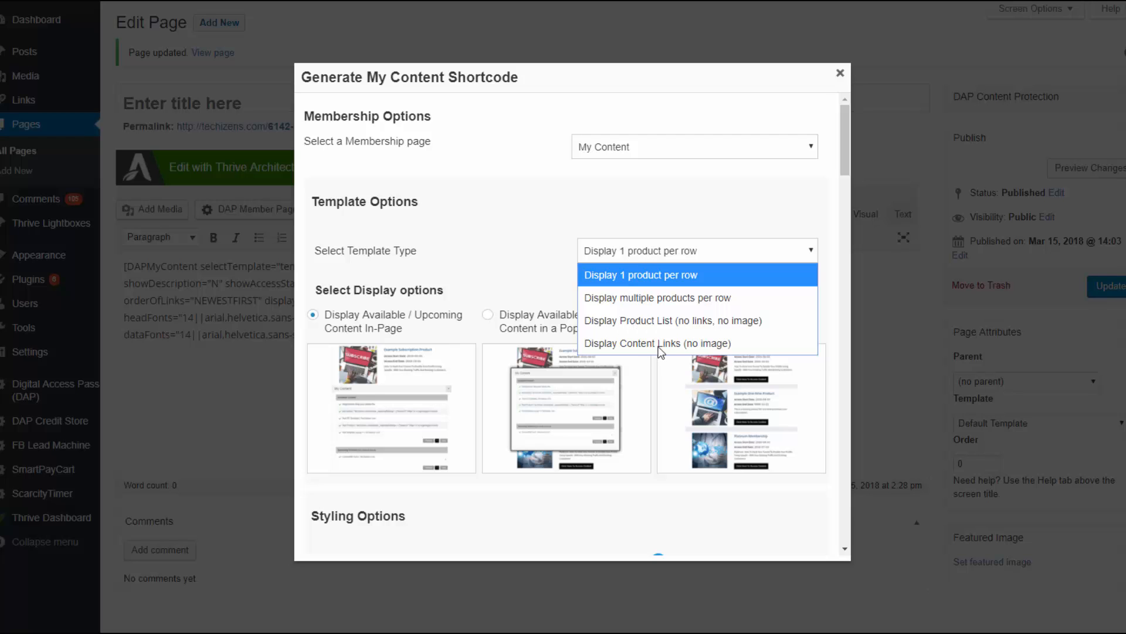
click(511, 255)
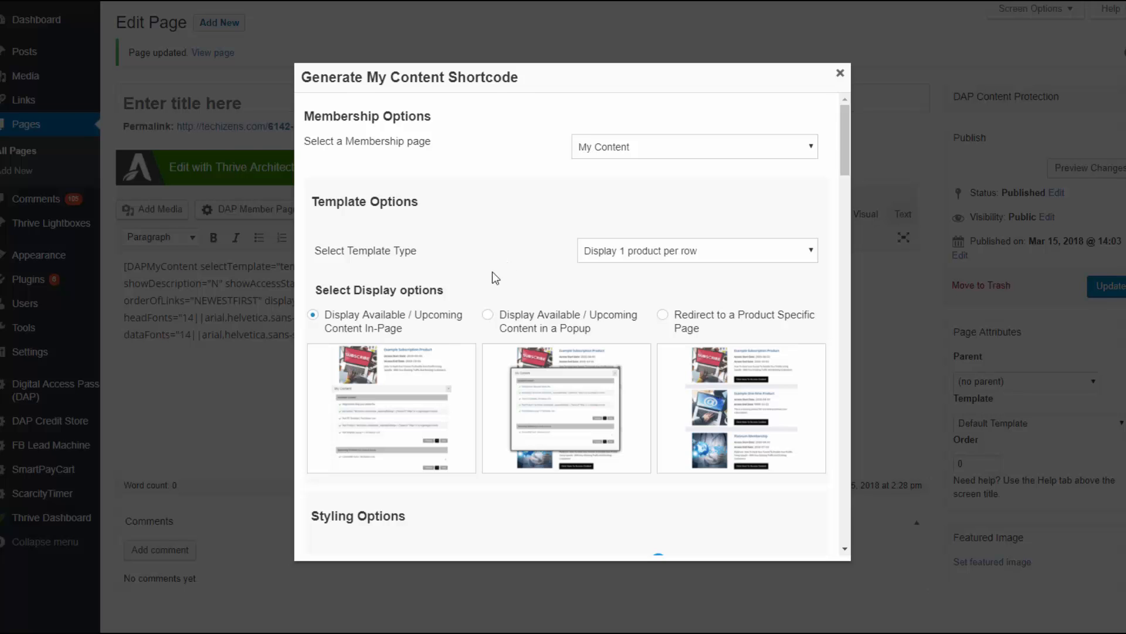